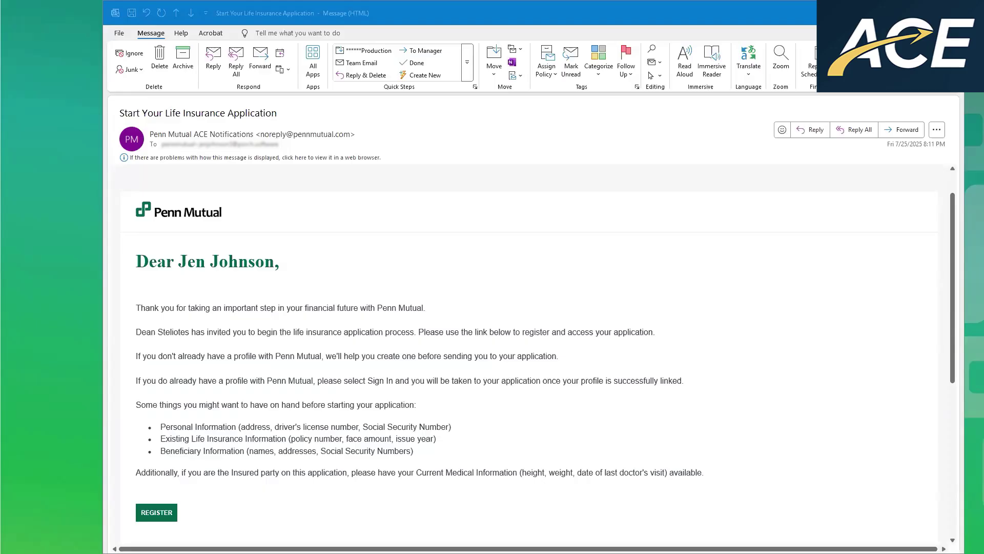
- Follow the REGISTER link in the 'Start Your Life Insurance Application' invitation email
click(157, 513)
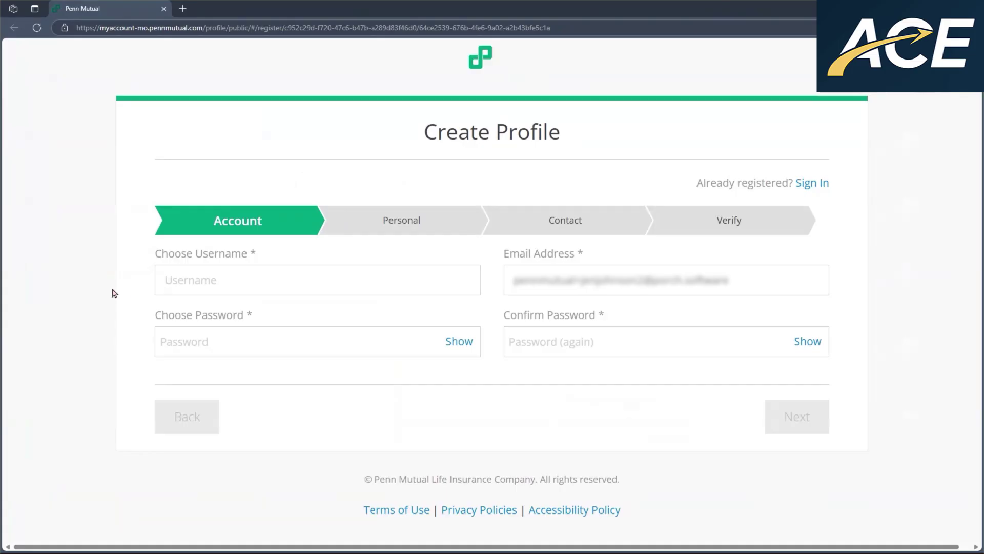
- Enter a username and the account password twice on the Account step, then advance
key(Tab)
key(Tab)
text(••••)
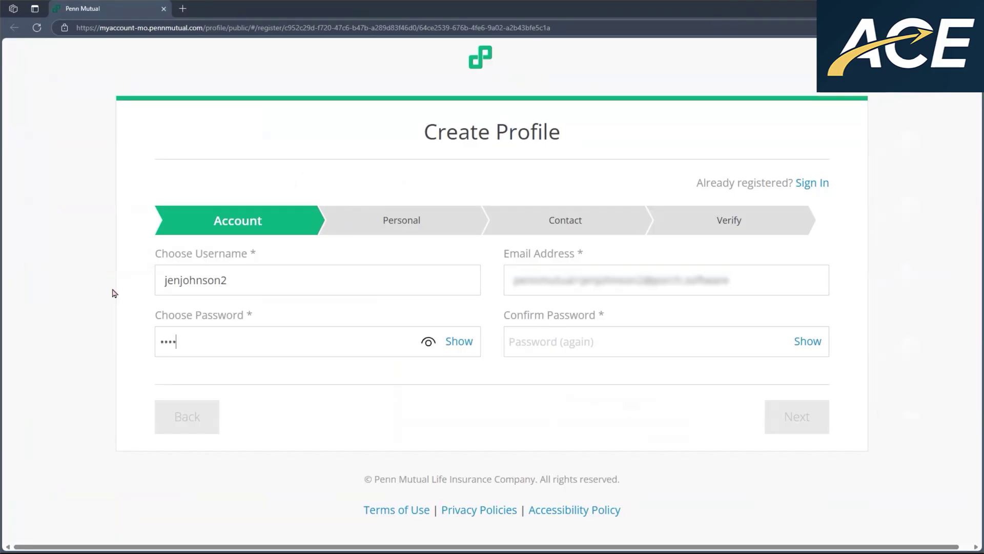
text(••••••)
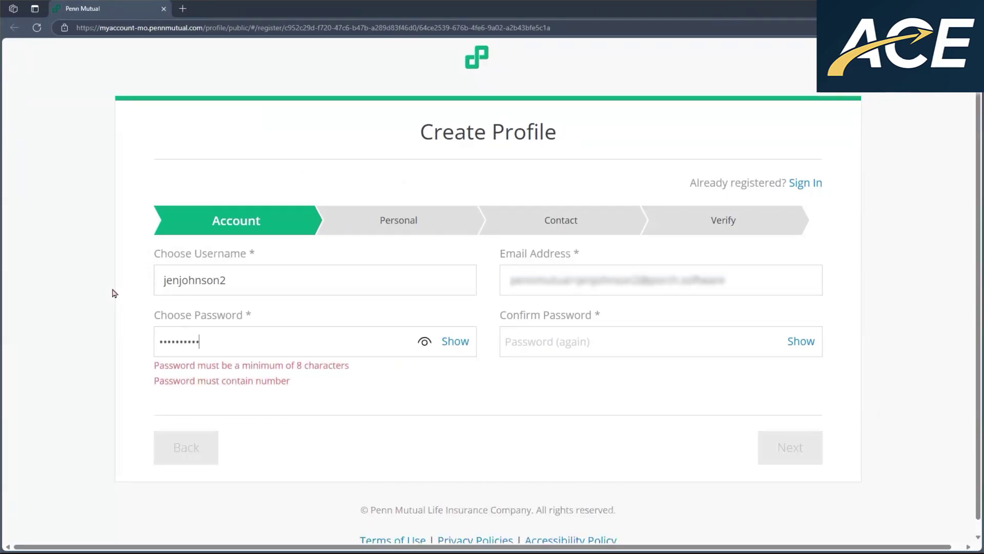
text(•)
key(Tab)
text(•••)
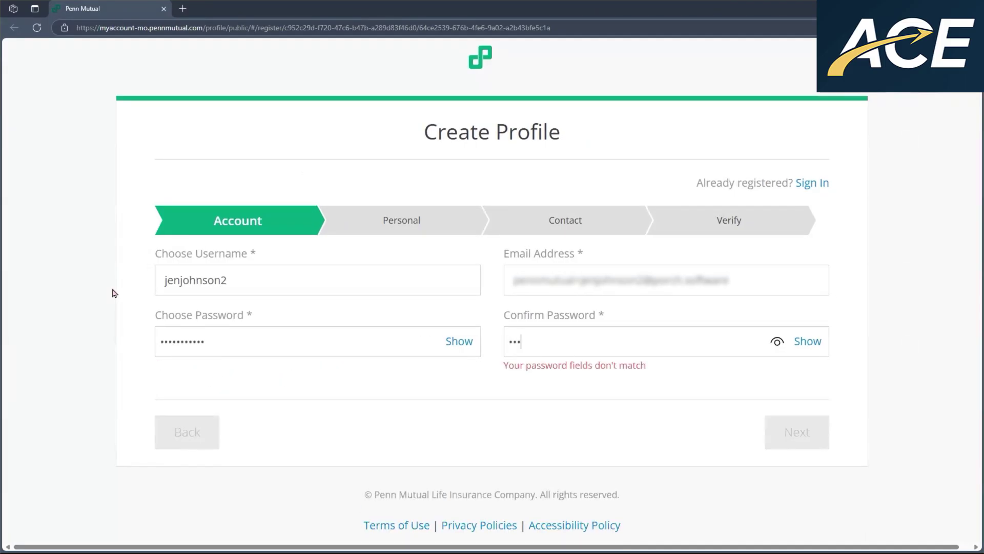
text(••••••••)
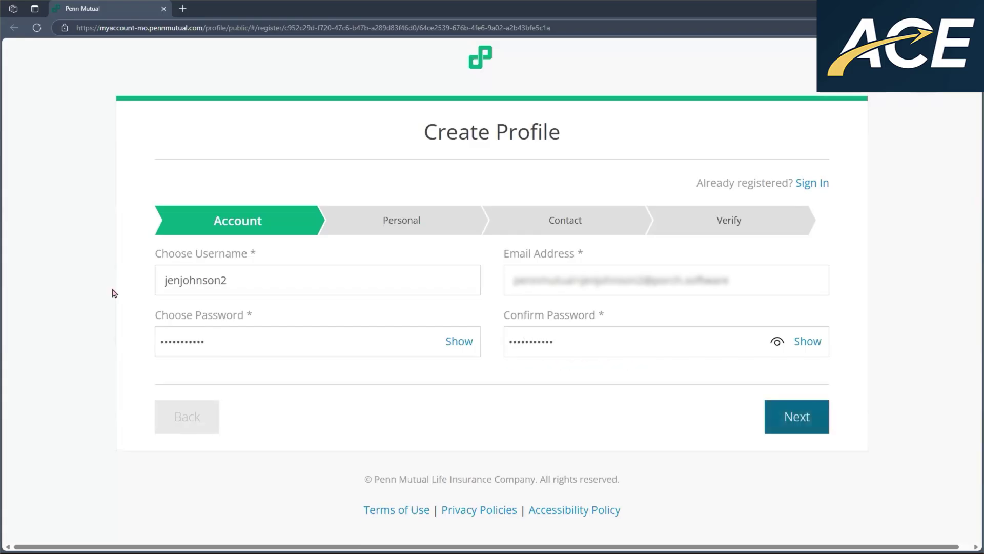
click(793, 422)
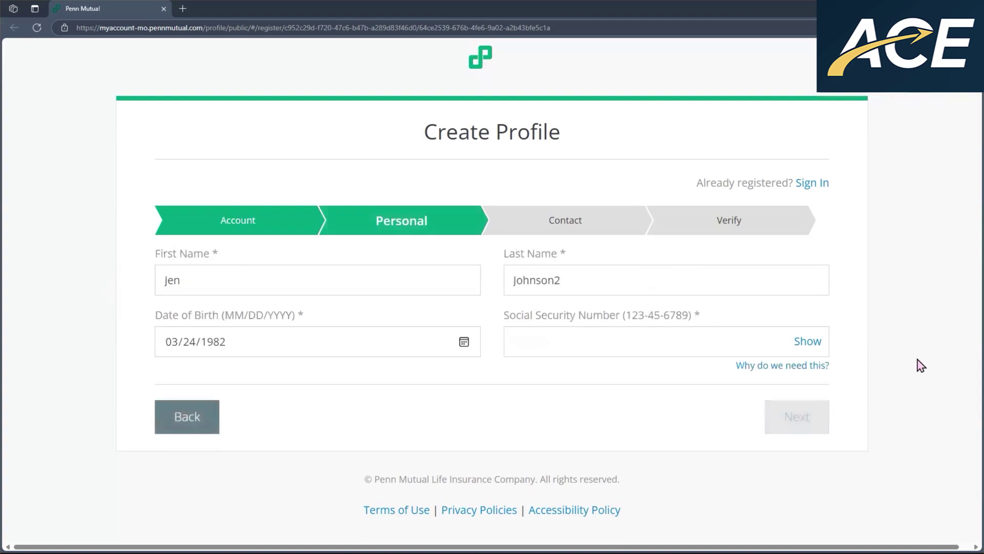
- Enter the client's Social Security Number, then the client's phone number on the Contact step
click(566, 345)
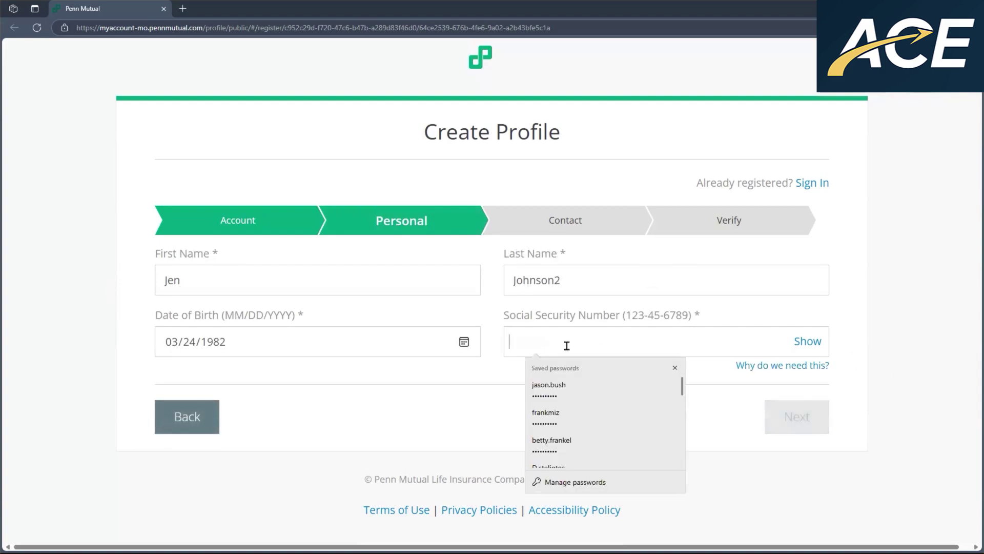
text(12345)
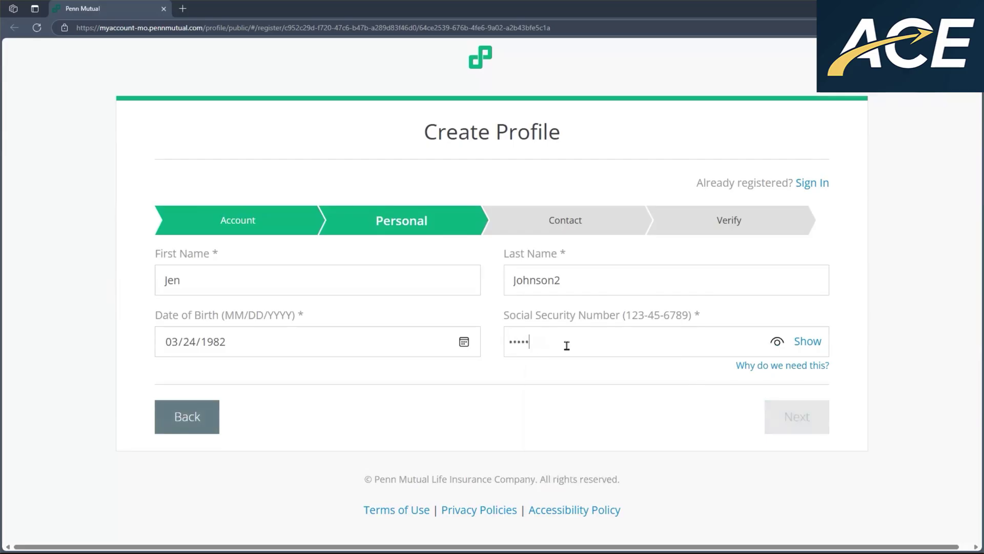
text(6789)
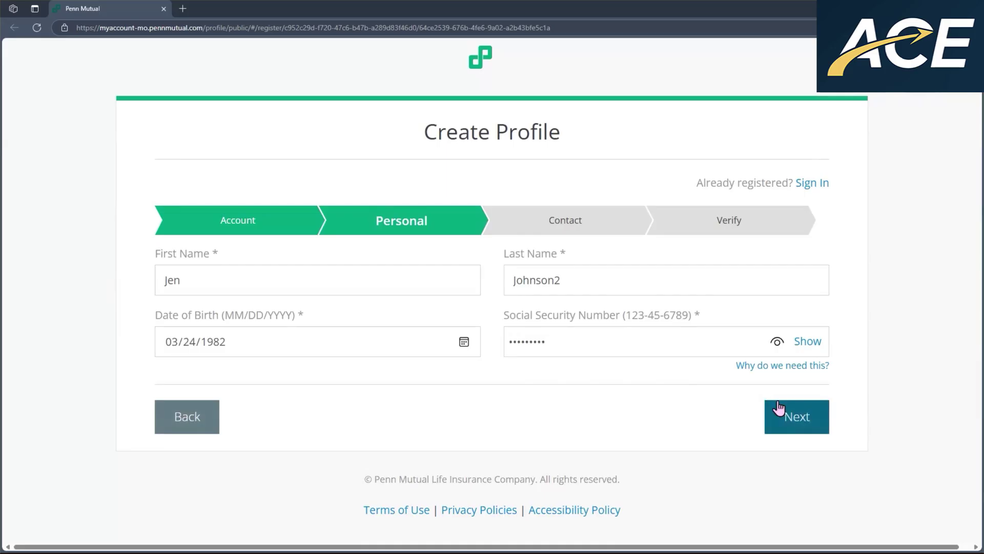
click(811, 423)
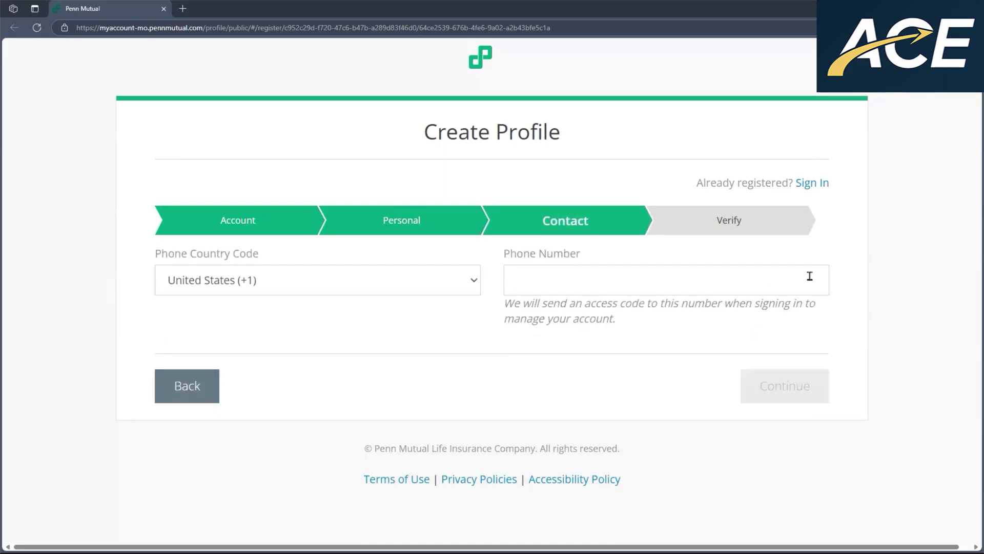
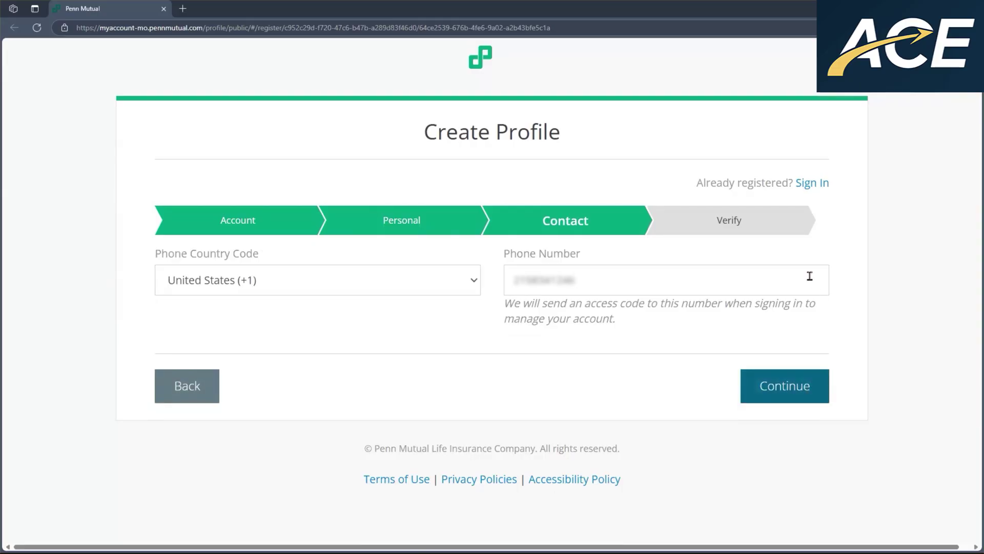
click(809, 394)
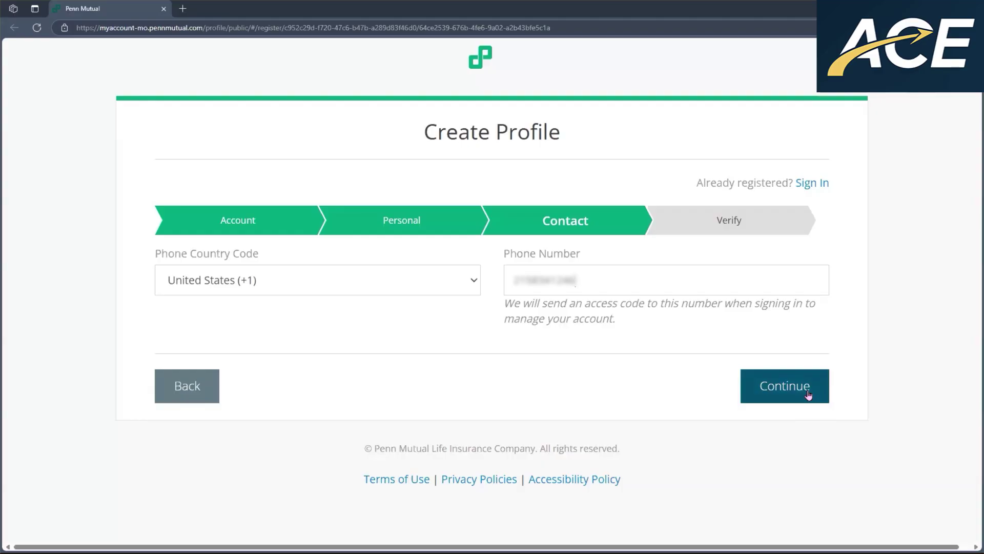
- On the Verify step, agree to the Terms & Conditions and register the profile
click(809, 393)
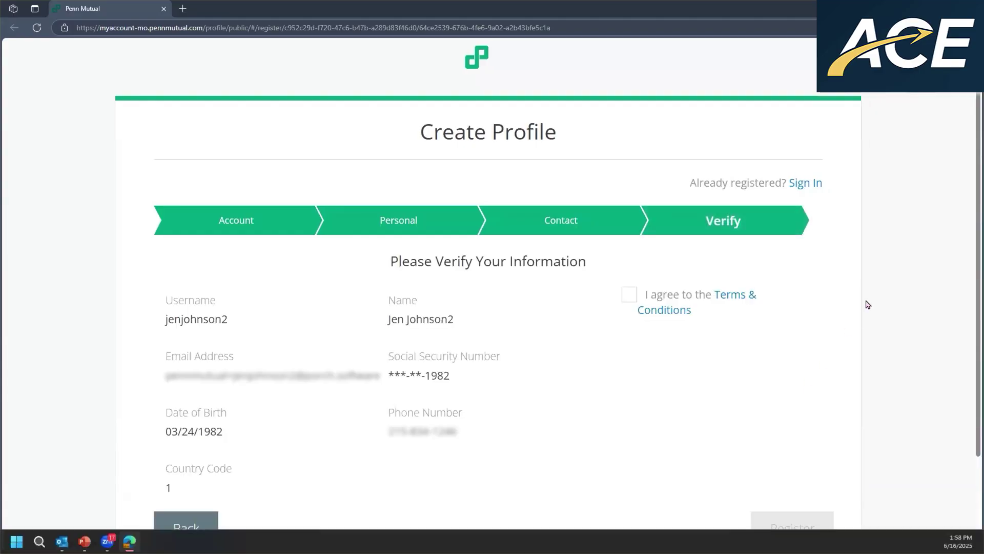
scroll(867, 304, down, 1)
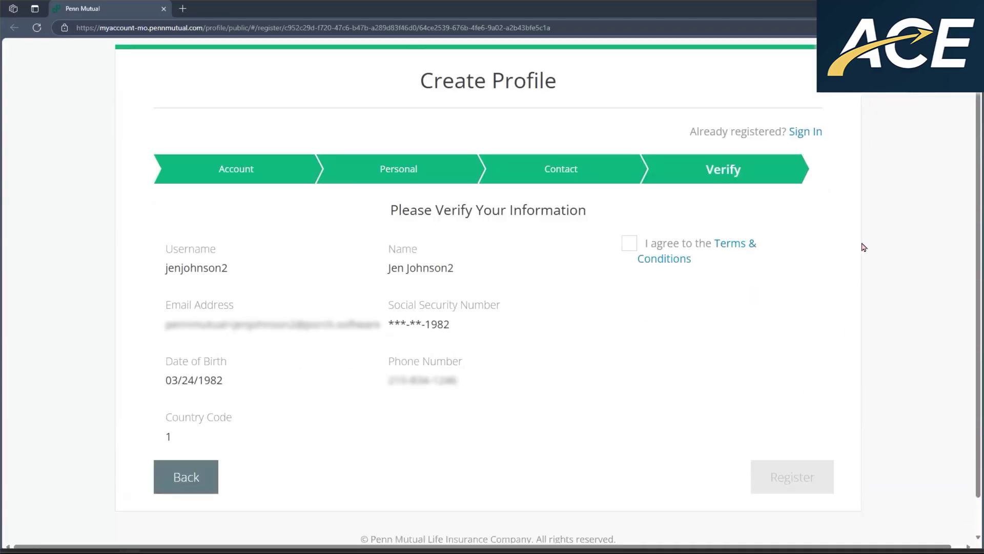
click(629, 245)
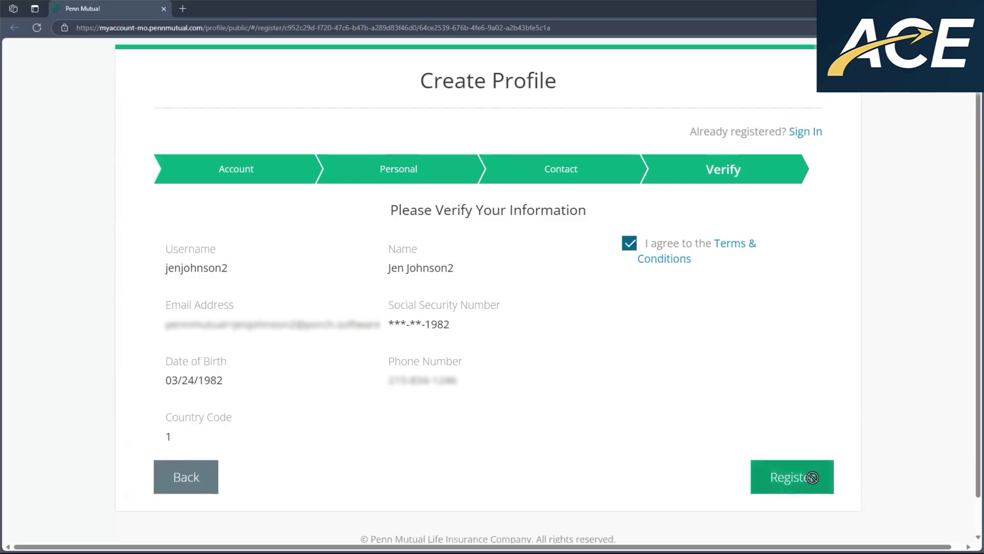
click(813, 480)
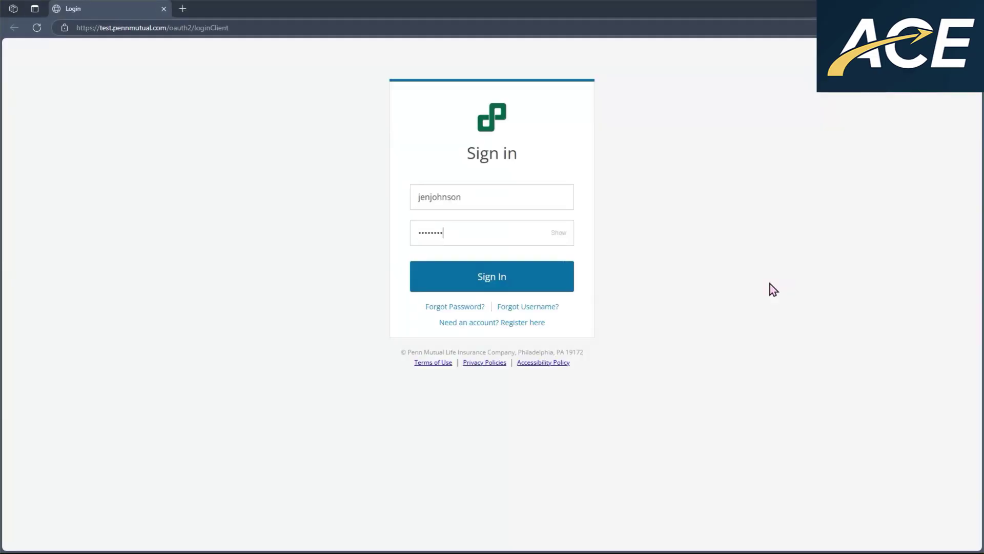
- Sign in, review the Insured page, and save the Basic Insured Information
click(506, 282)
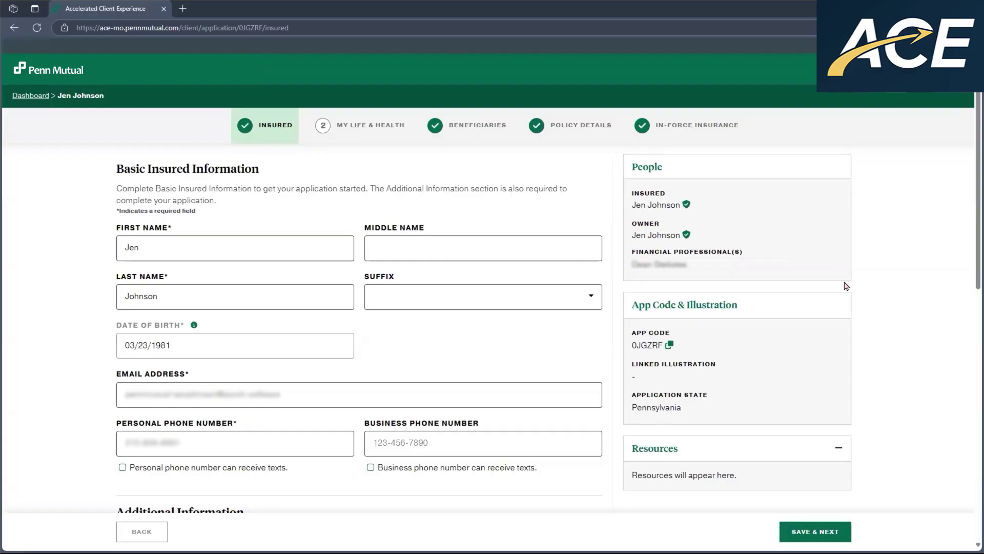
scroll(292, 292, down, 2)
scroll(82, 210, down, 1)
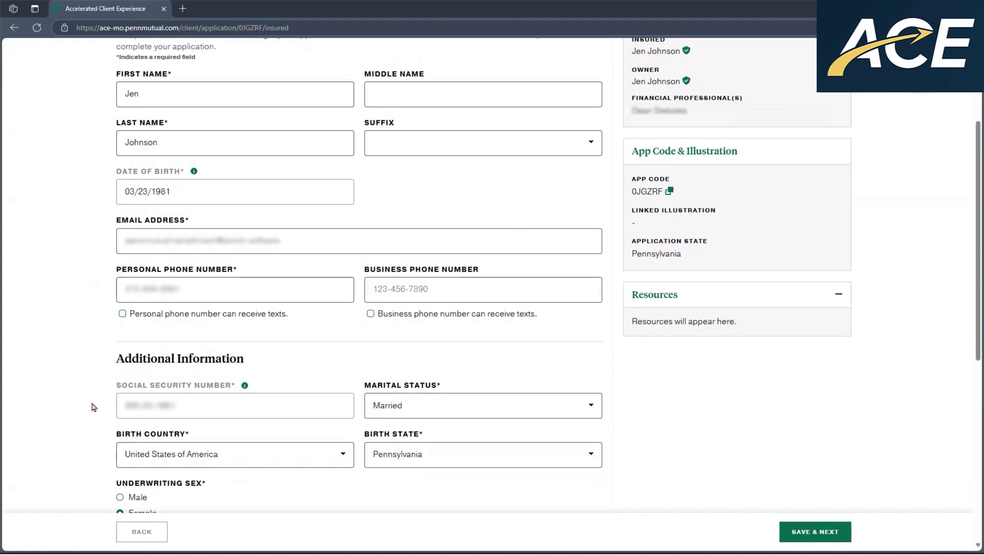
scroll(95, 354, down, 7)
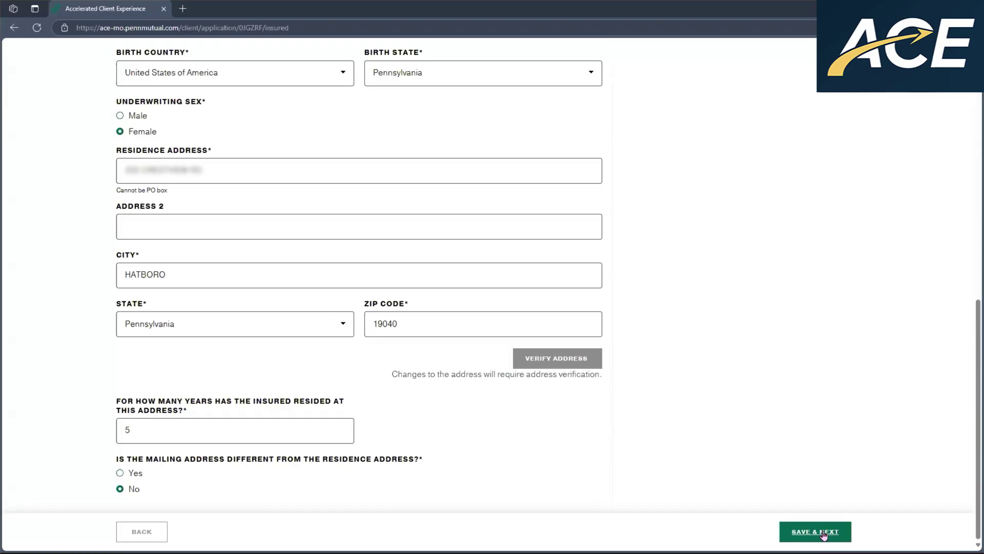
click(824, 535)
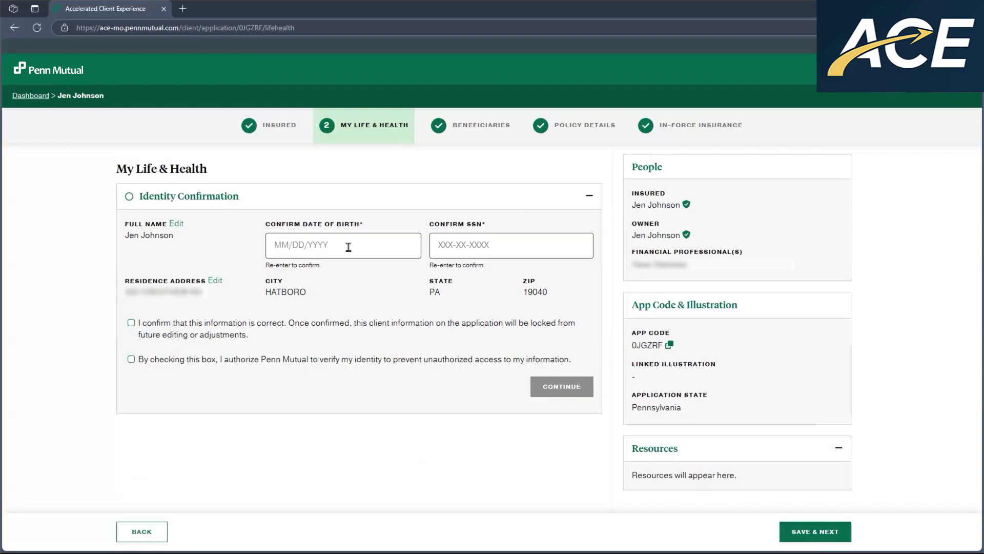
- Confirm the client's birth date and SSN, correcting the mismatched SSN entry
click(348, 247)
text(03231981)
key(Tab)
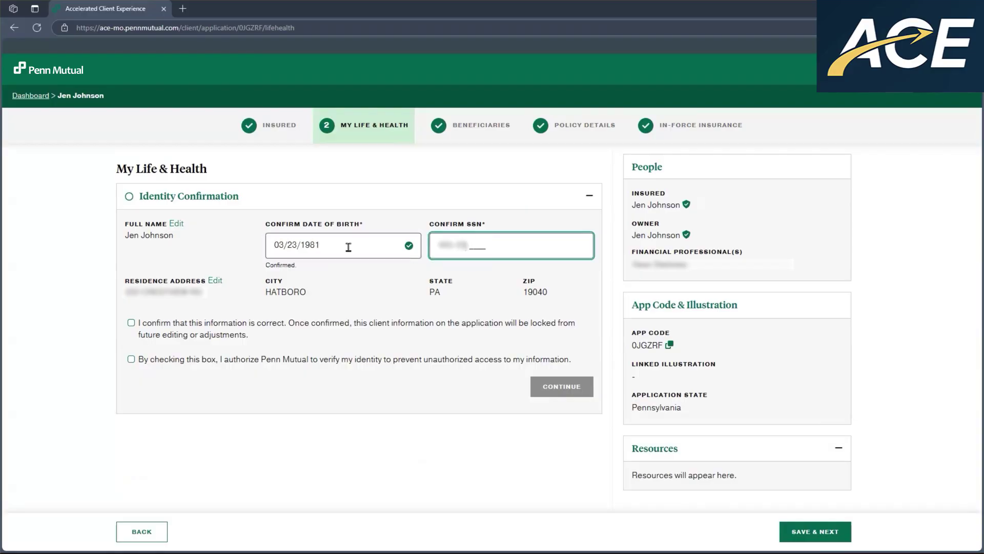
text(1981)
key(Tab)
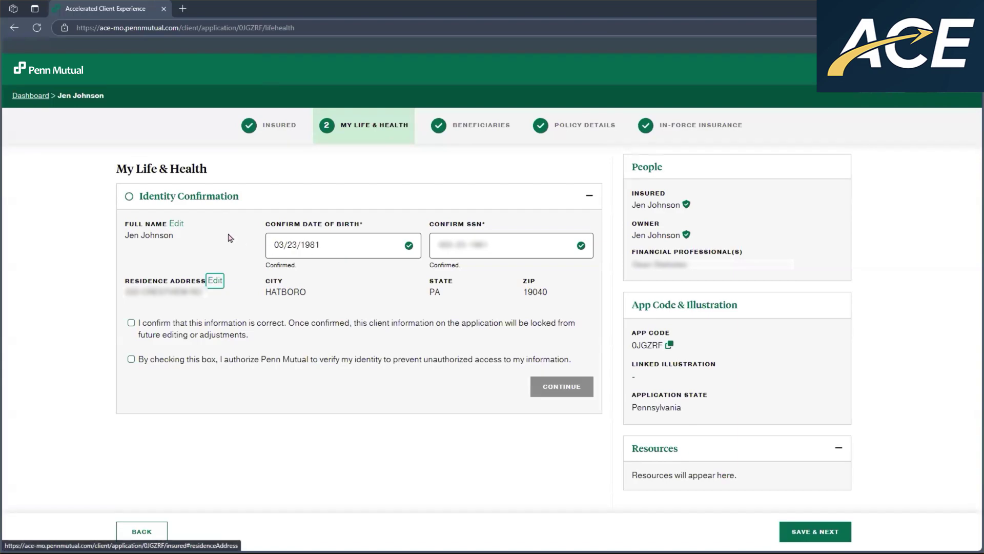
click(231, 237)
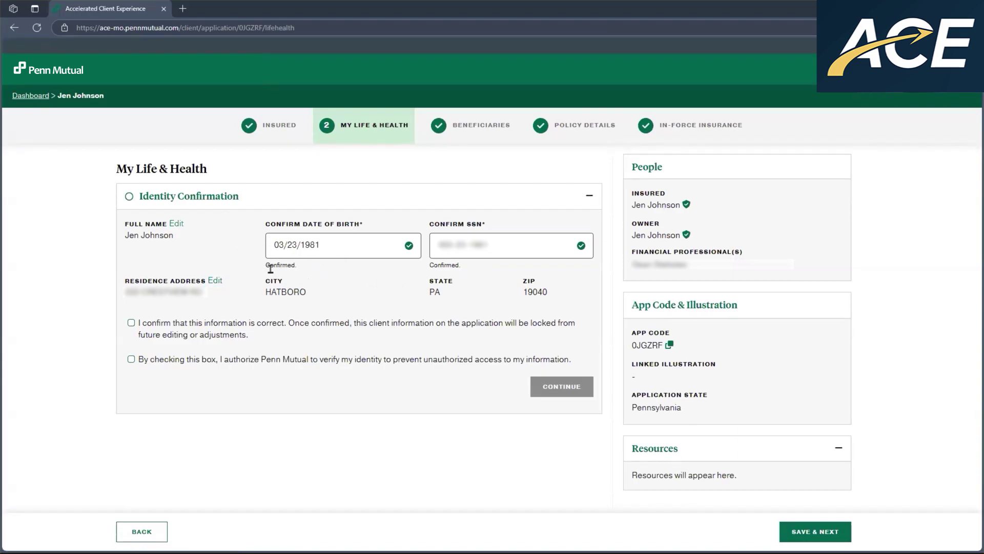
click(512, 245)
text(8)
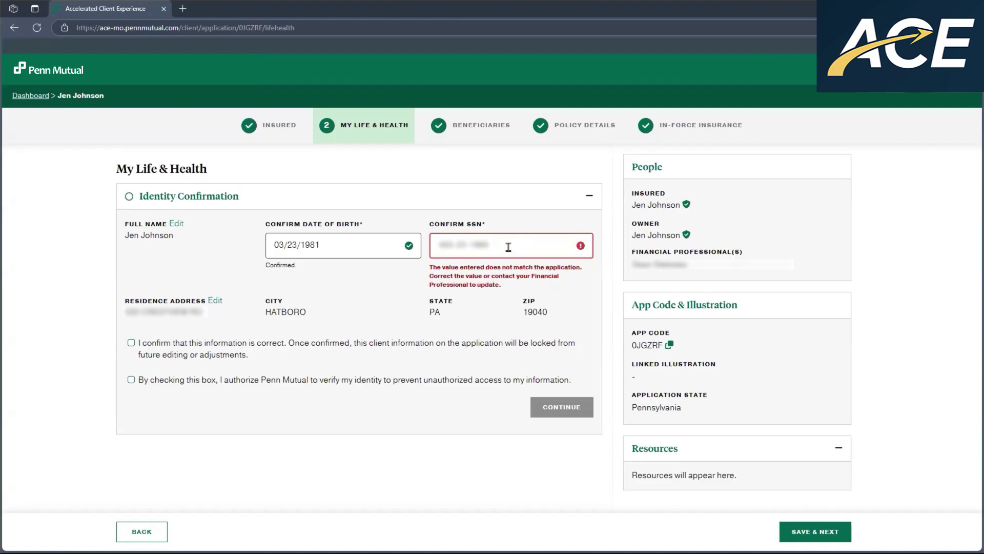
click(558, 239)
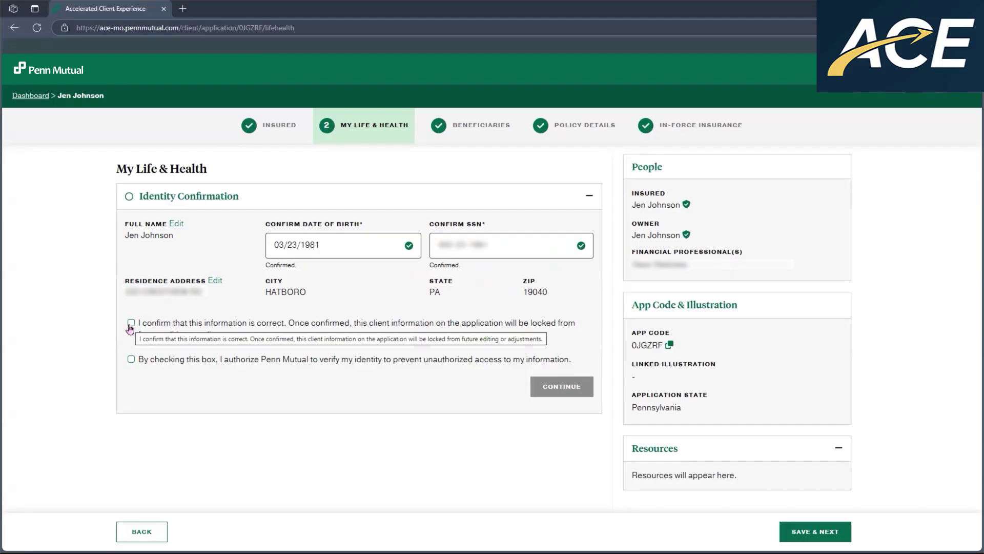
- Confirm the client information and authorize identity verification, then continue
click(131, 324)
click(131, 359)
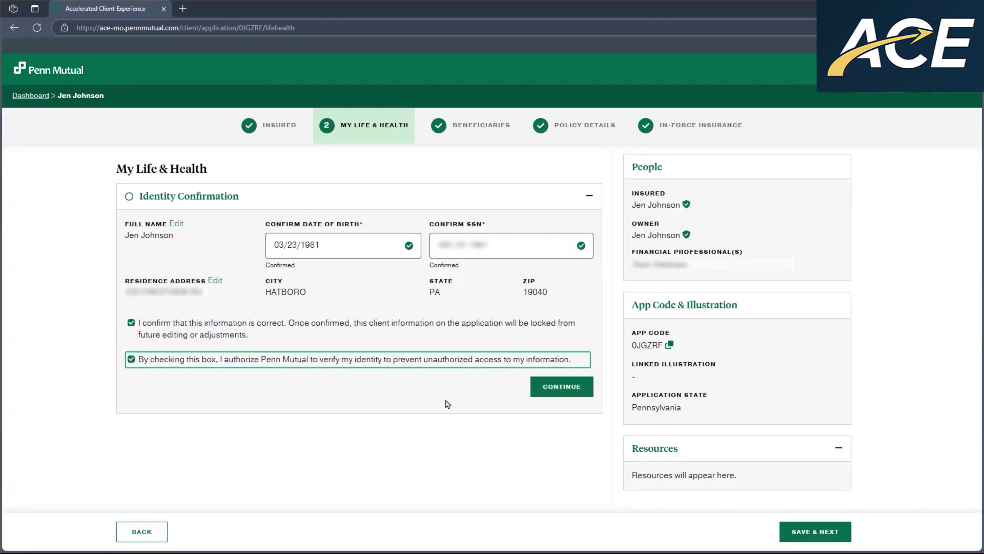
click(563, 387)
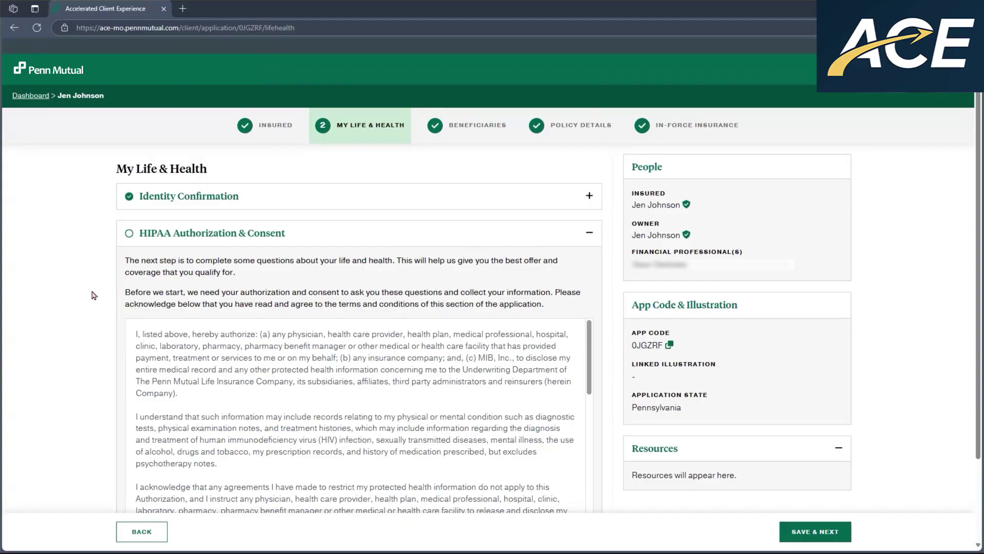
- Read through the HIPAA terms, acknowledge consent, and continue
scroll(161, 264, down, 2)
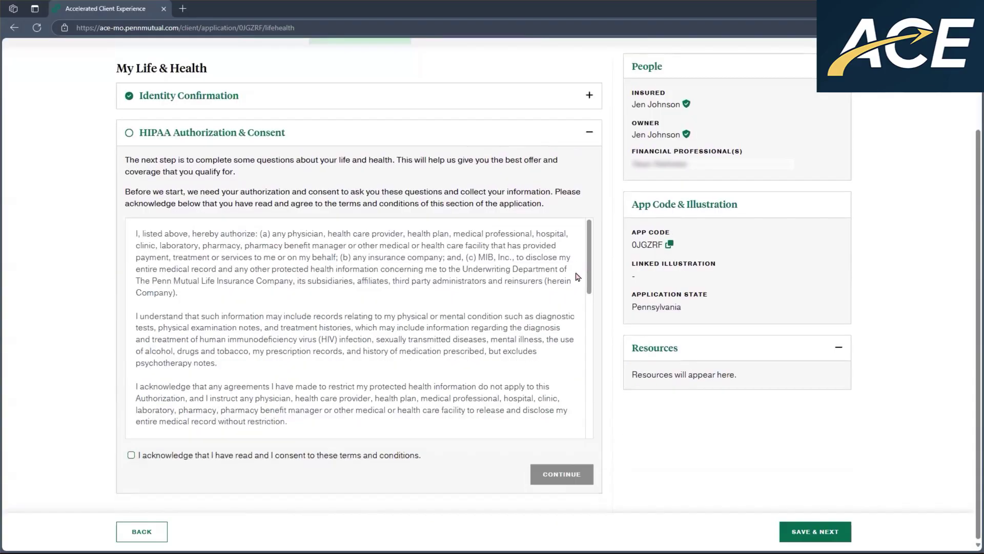
scroll(574, 358, down, 5)
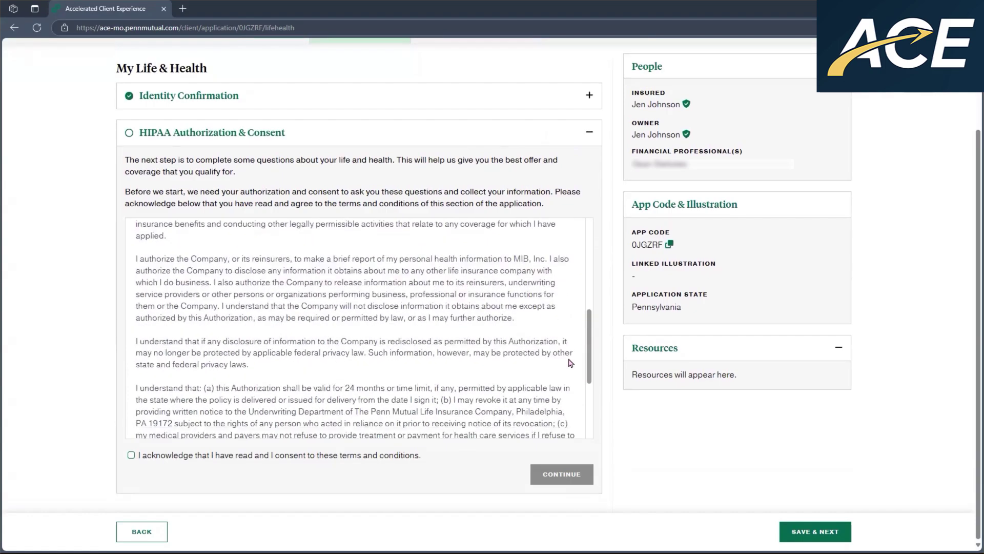
scroll(570, 362, down, 3)
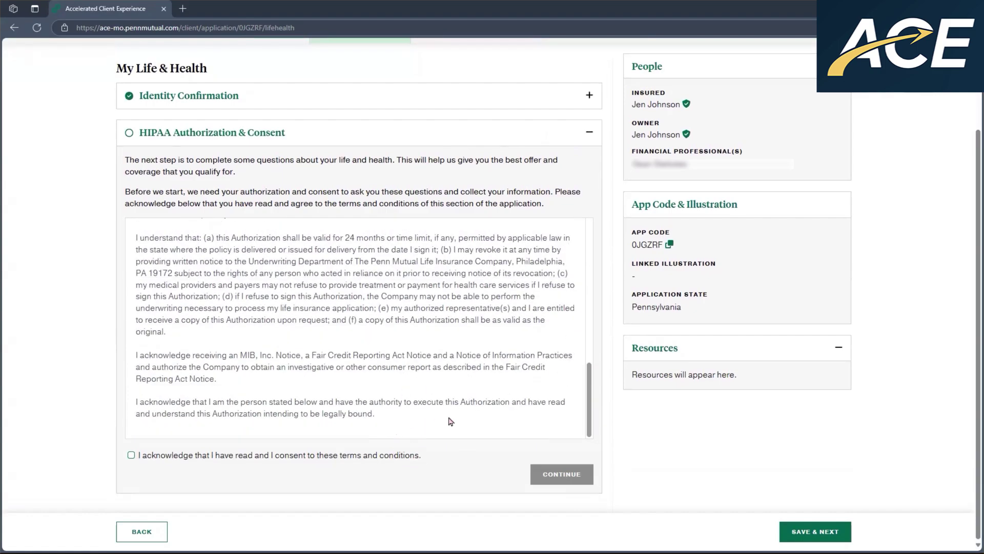
click(130, 456)
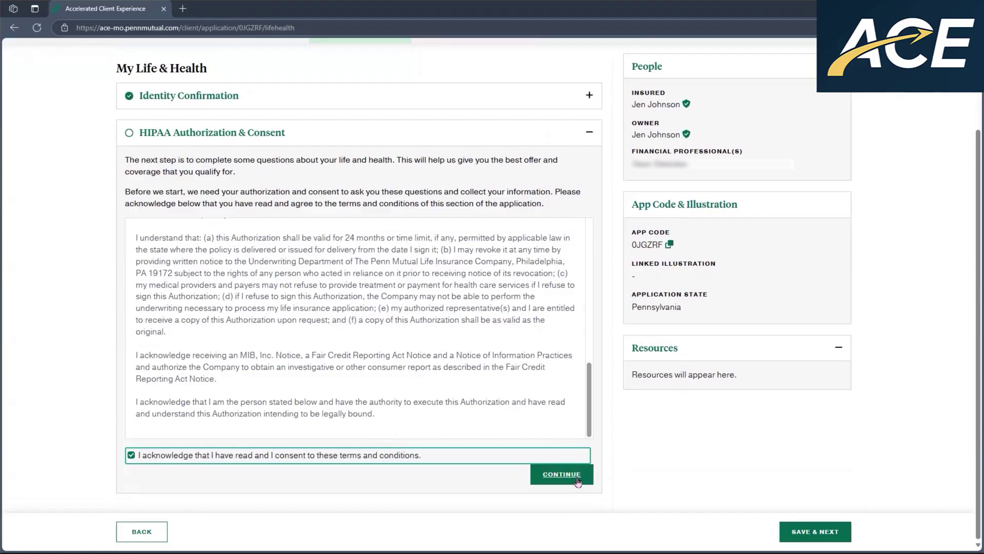
click(578, 477)
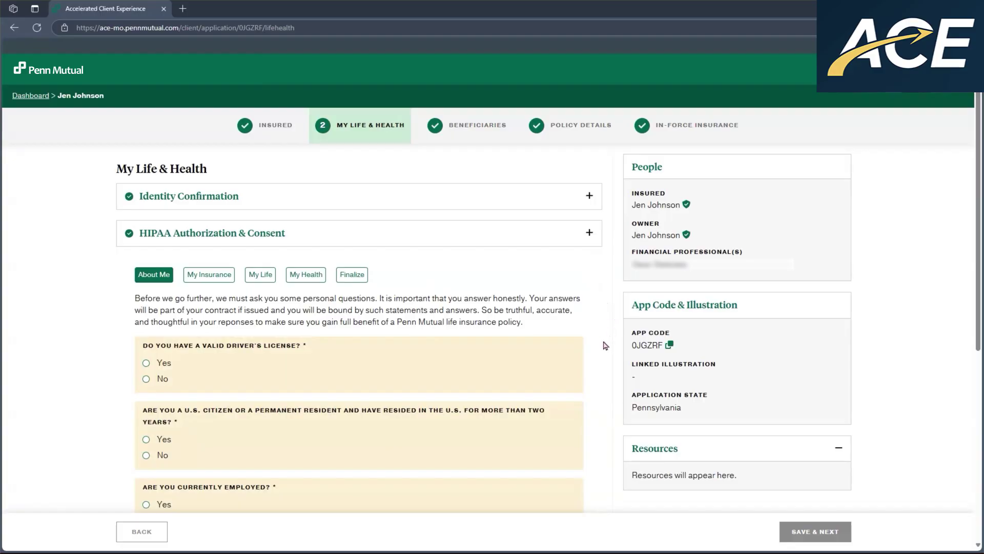
- Answer Yes to a driver's license issued in Pennsylvania and enter the license number
scroll(595, 315, down, 2)
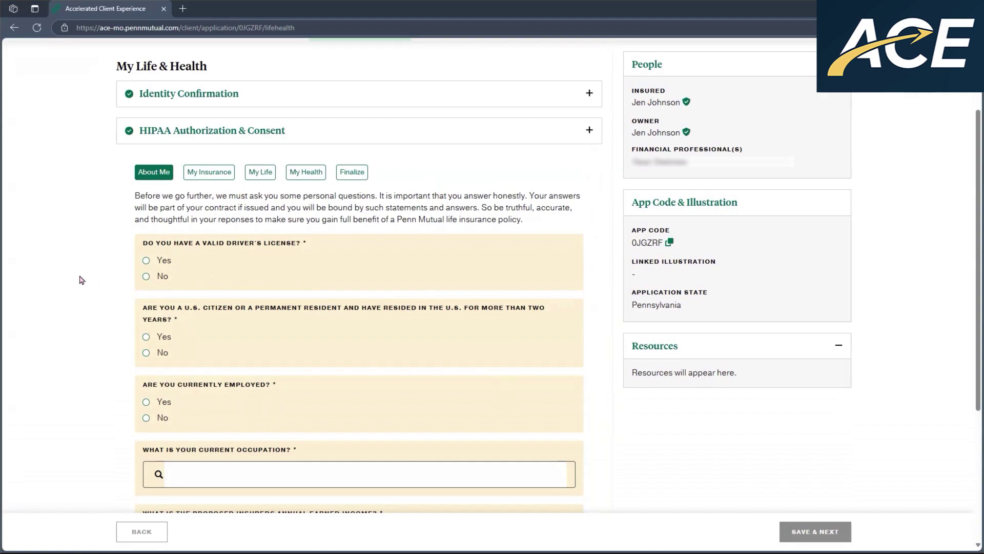
click(147, 260)
click(248, 369)
key(Return)
key(Tab)
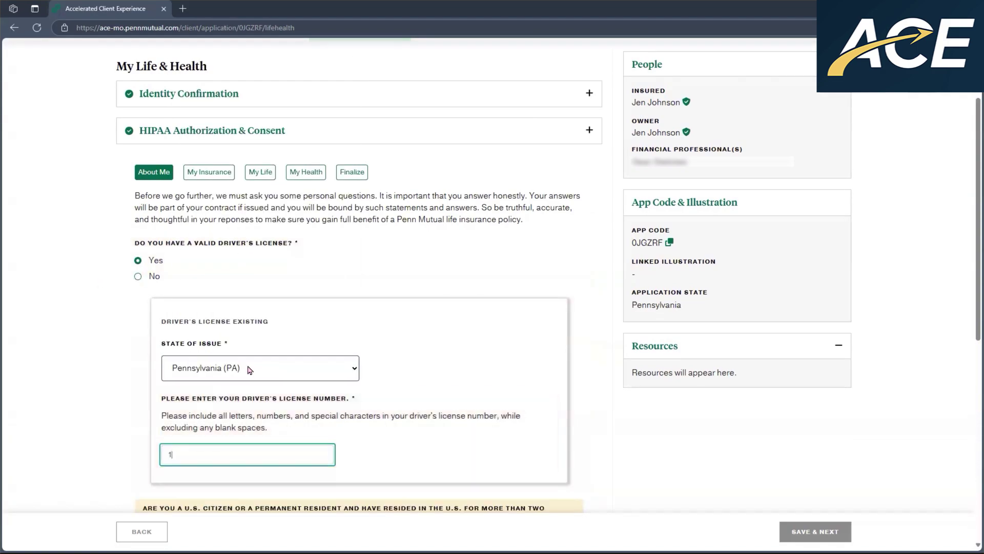
- Answer Yes to U.S. citizen and employed, at Sneakers USA in Doylestown, Pennsylvania
scroll(250, 370, down, 8)
click(138, 126)
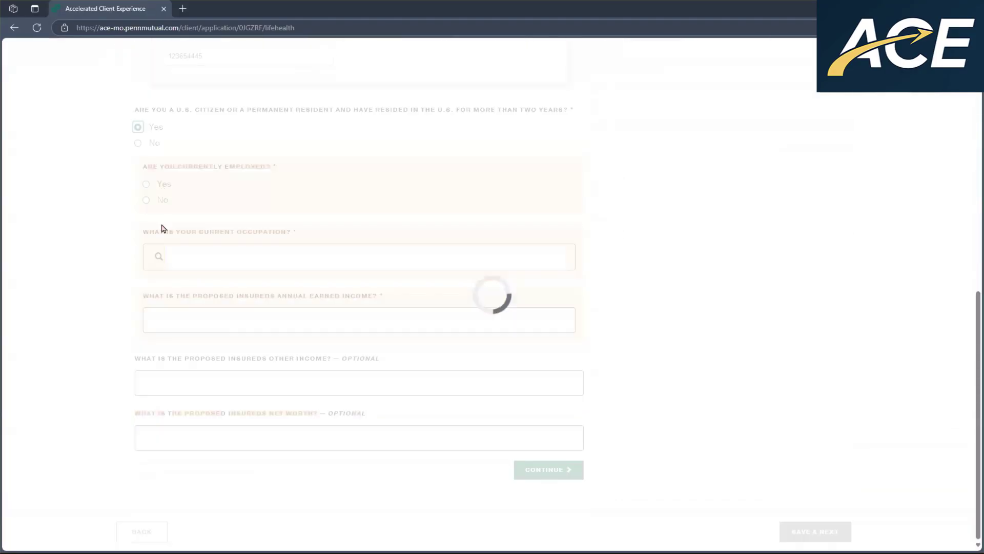
click(138, 183)
click(292, 255)
text(Sneakers USA)
key(Tab)
key(Tab)
text(Doylestown)
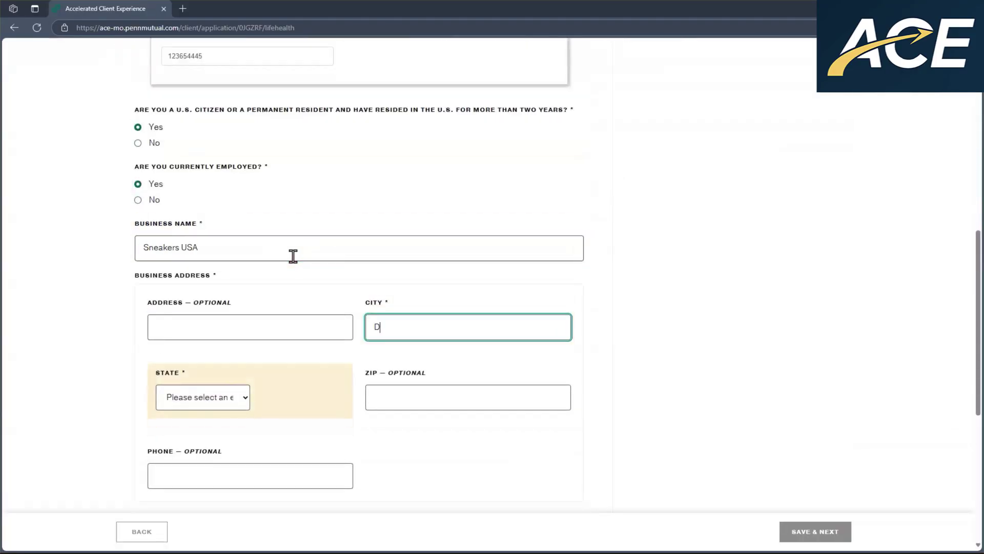
key(Tab)
key(p)
- Set occupation to business owner and annual earned income to 400000, then continue
scroll(292, 256, down, 6)
click(279, 281)
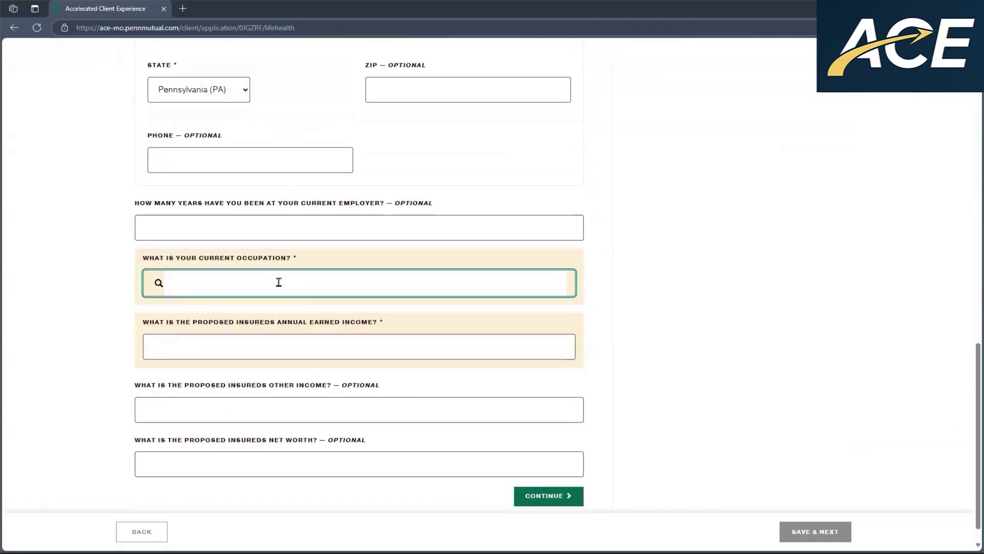
text(business ow)
click(267, 325)
click(433, 336)
text(4000000)
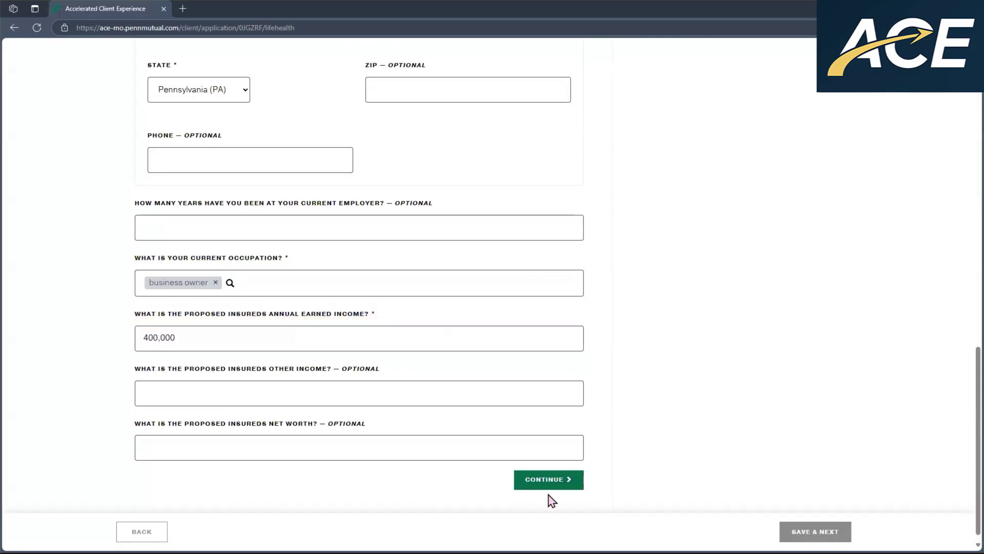
click(547, 496)
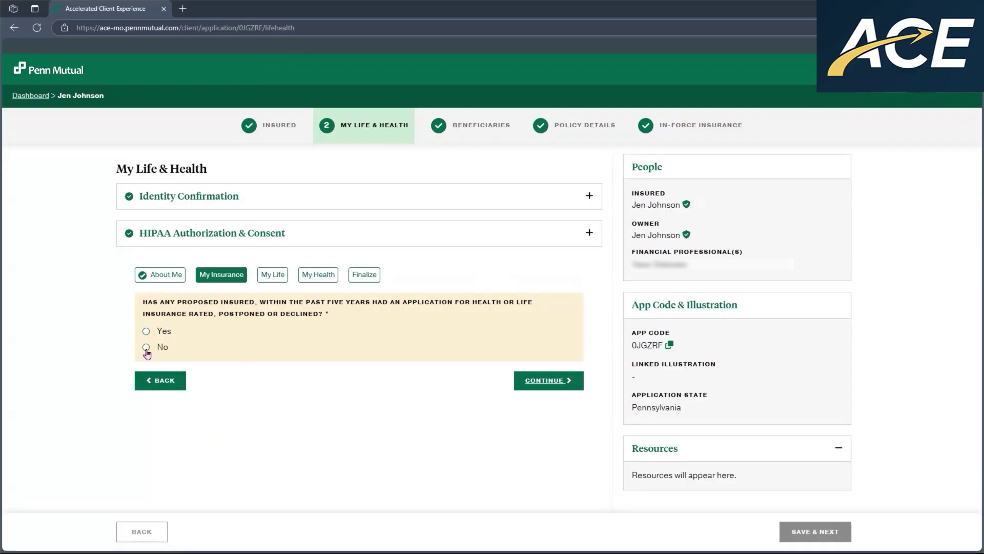
- Answer No to prior rated applications and all nine My Life questions, continuing after each
click(147, 347)
click(559, 373)
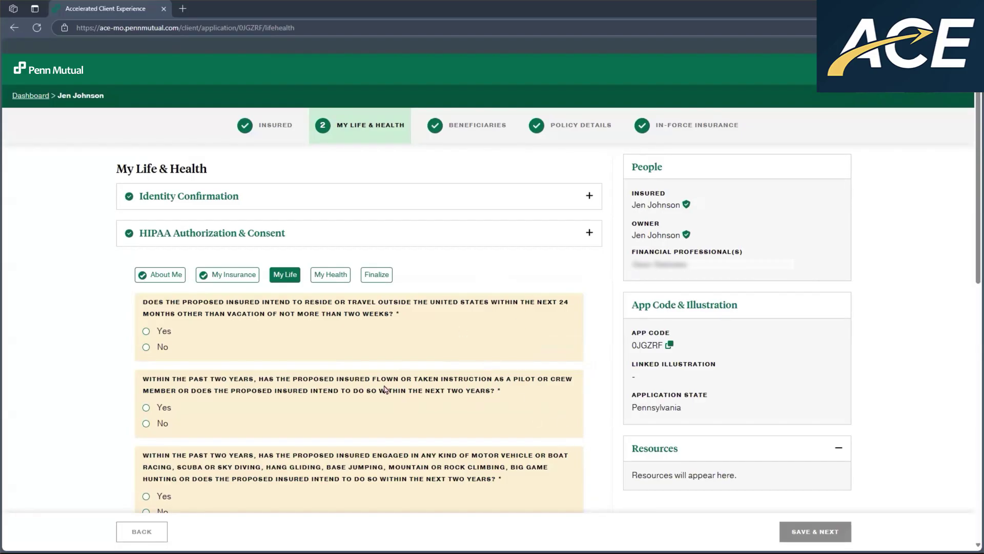
click(146, 347)
click(146, 424)
click(146, 392)
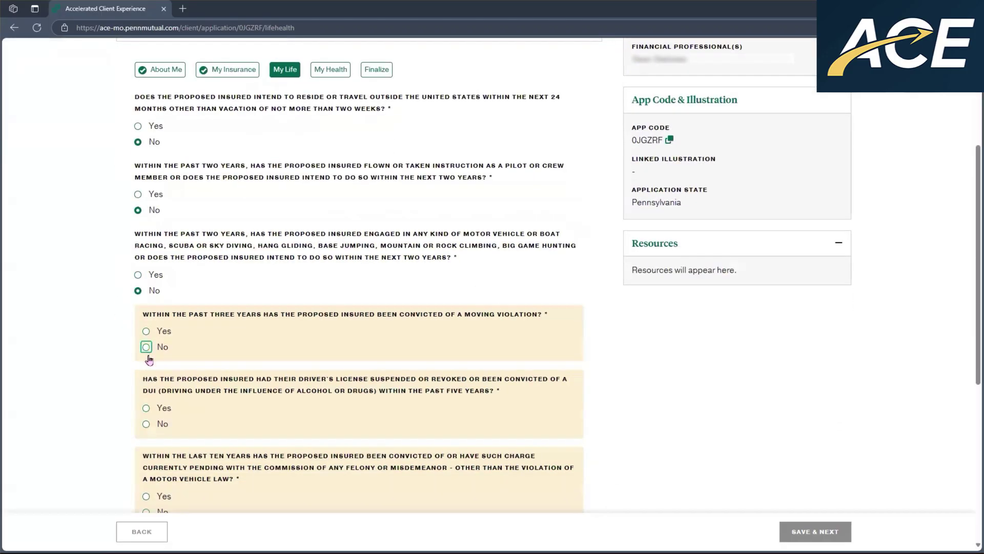
click(146, 409)
click(146, 410)
click(146, 398)
click(146, 415)
click(146, 416)
click(146, 441)
click(545, 468)
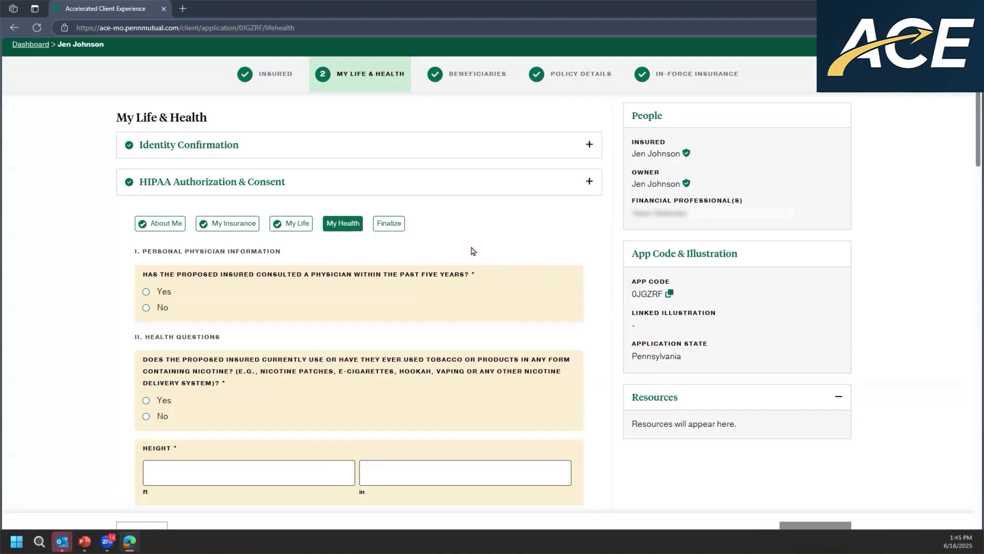
- Answer No to tobacco use and enter height 5 ft 6 in and weight 140 lb
click(146, 415)
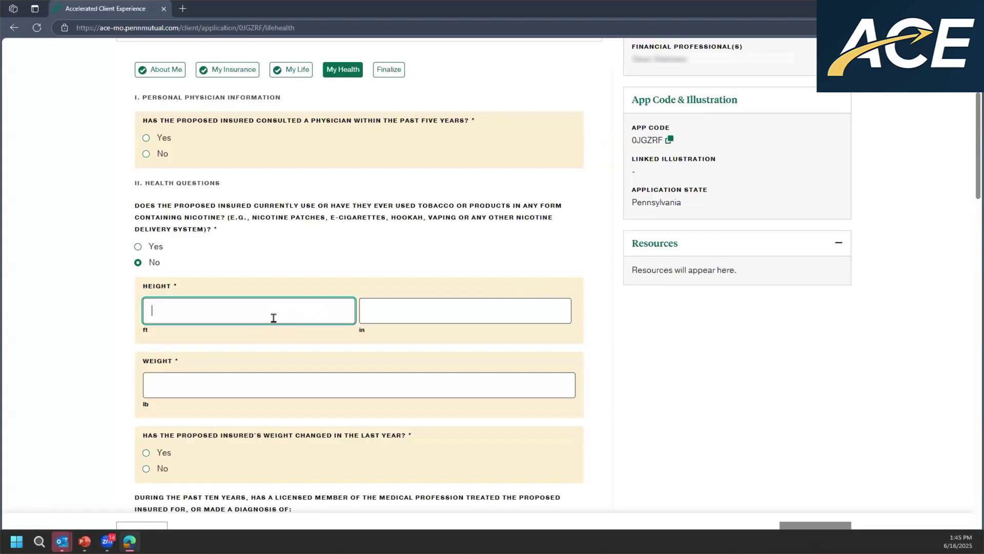
text(5)
key(Tab)
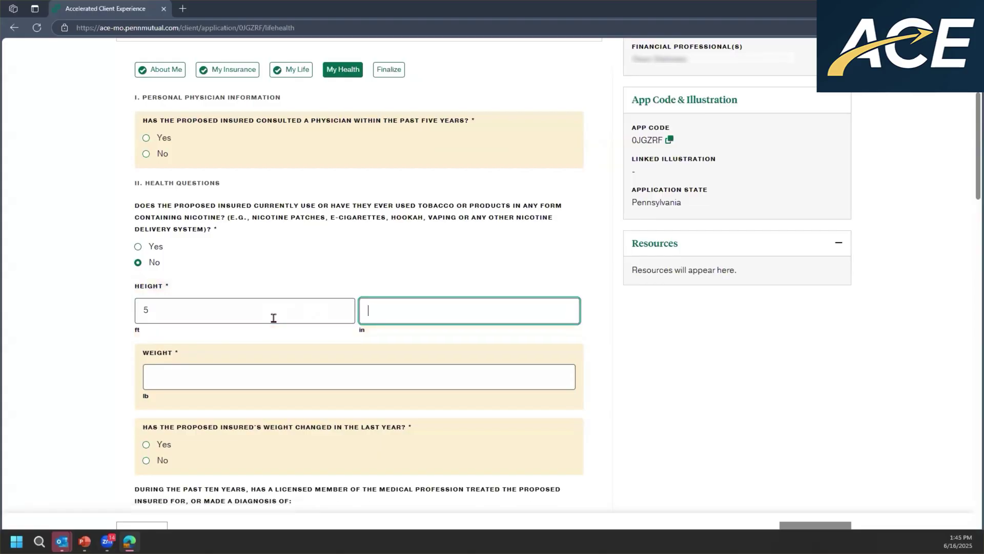
text(6)
key(Tab)
text(140)
- Answer No to heart, diabetes, lung, digestive, blood, joint, neurological and seizure disorders
scroll(151, 208, down, 5)
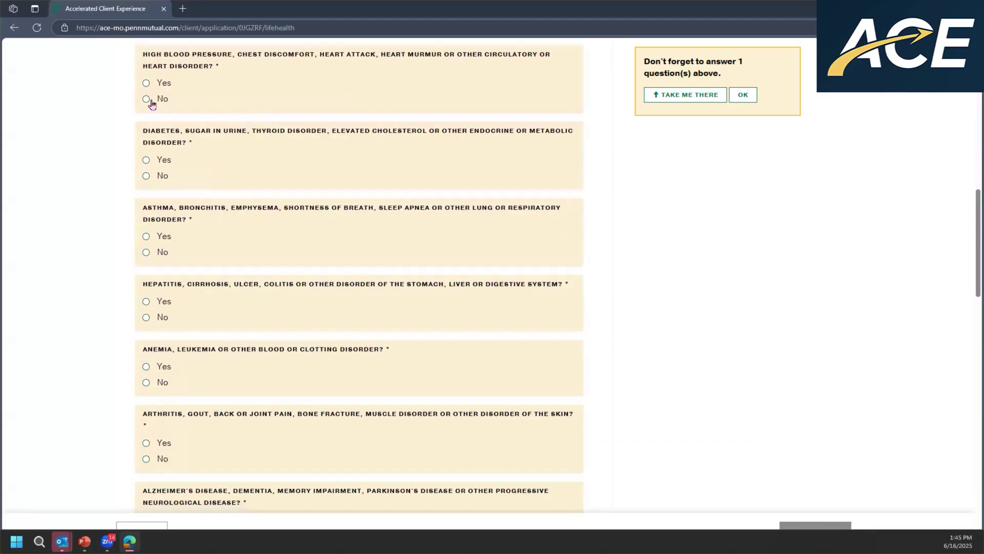
click(140, 99)
click(139, 167)
click(139, 235)
click(139, 292)
click(138, 349)
click(146, 418)
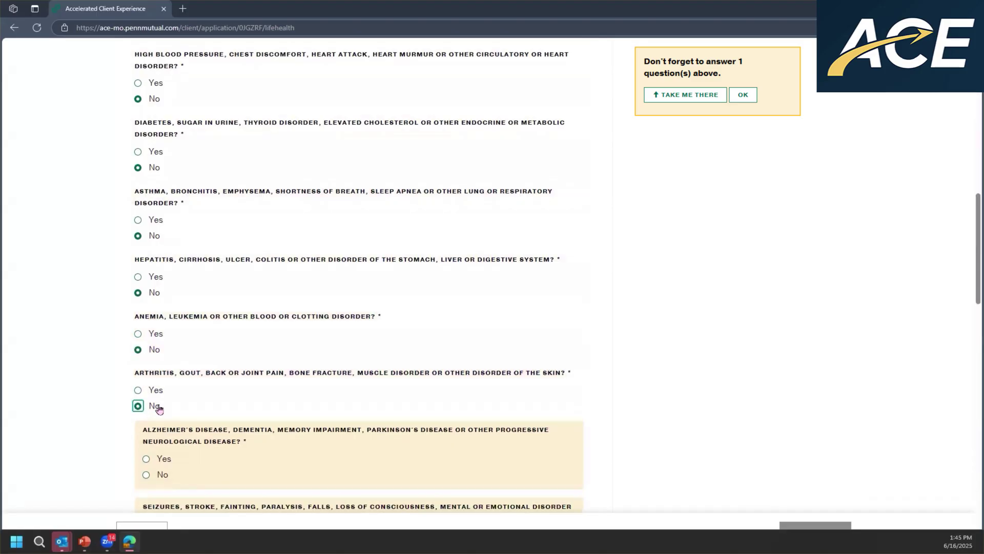
scroll(159, 409, down, 2)
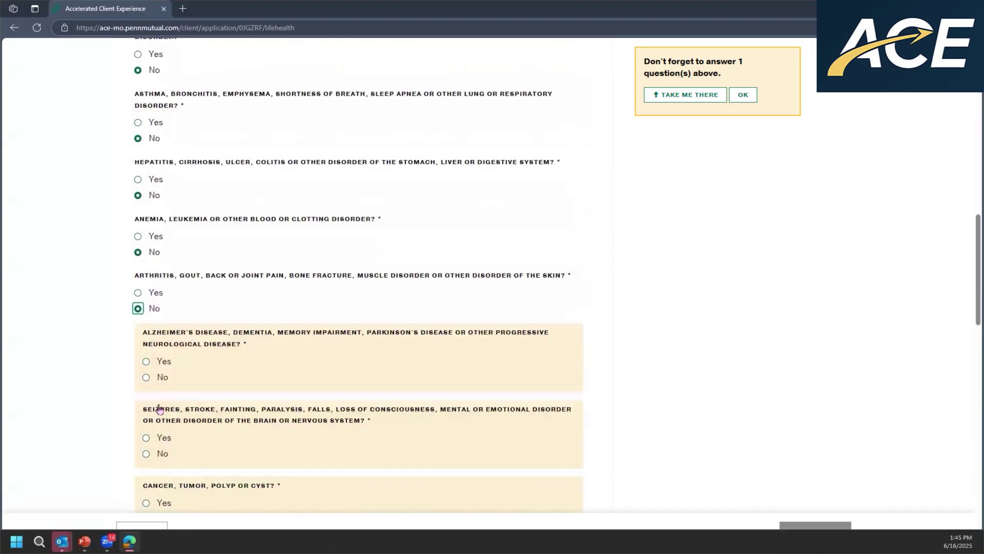
click(146, 373)
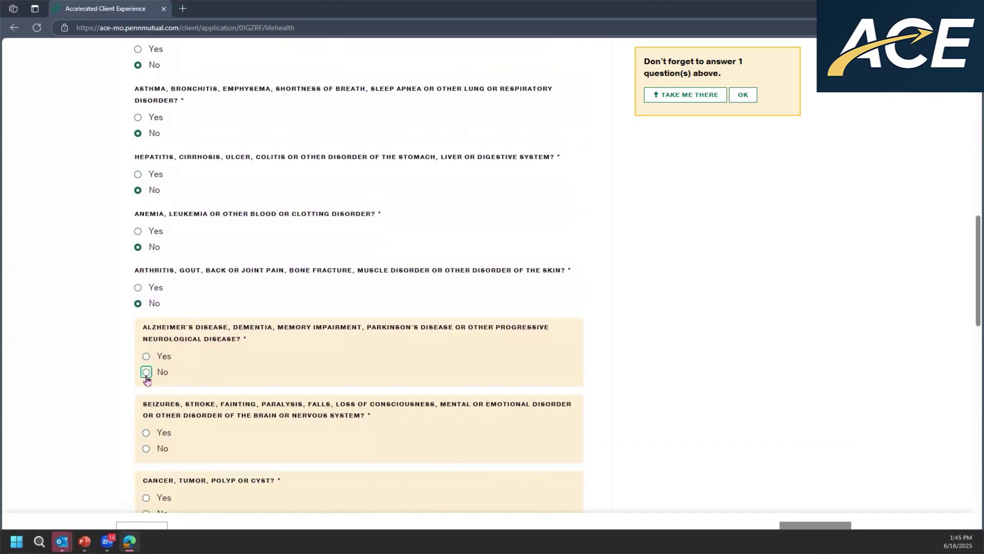
click(146, 441)
- Answer Yes to cancer, tumor, polyp or cyst, check Cancer, and specify skin cancer
scroll(148, 420, down, 2)
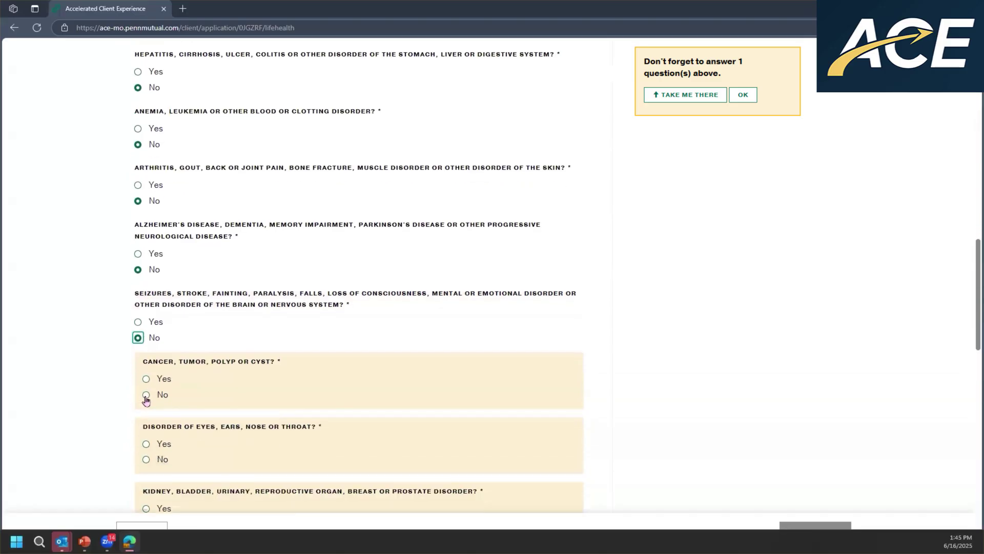
click(146, 378)
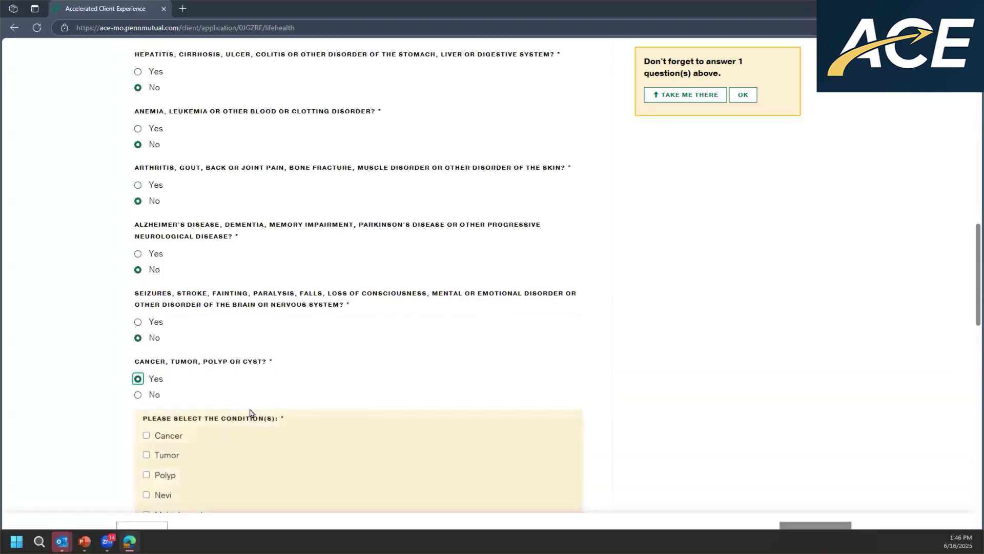
scroll(251, 416, down, 2)
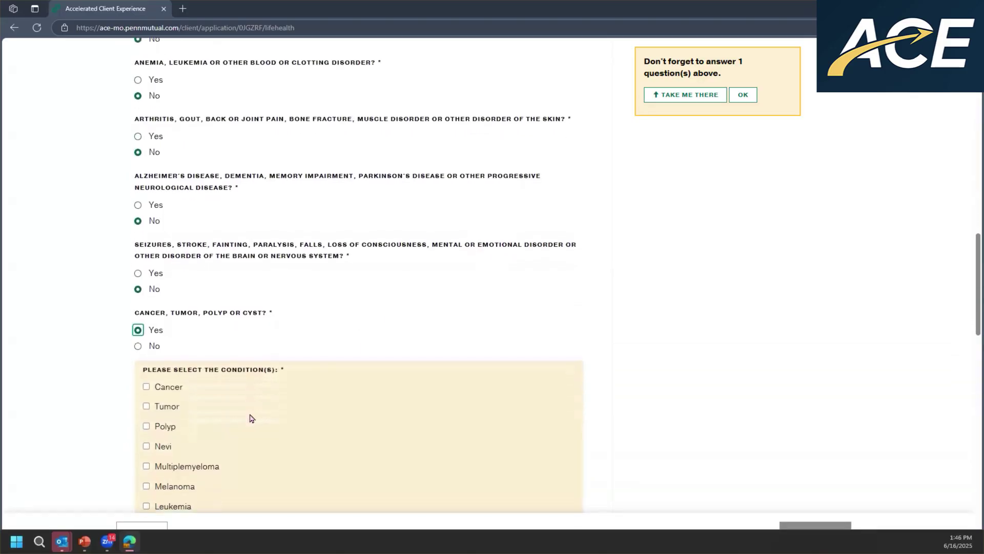
click(146, 332)
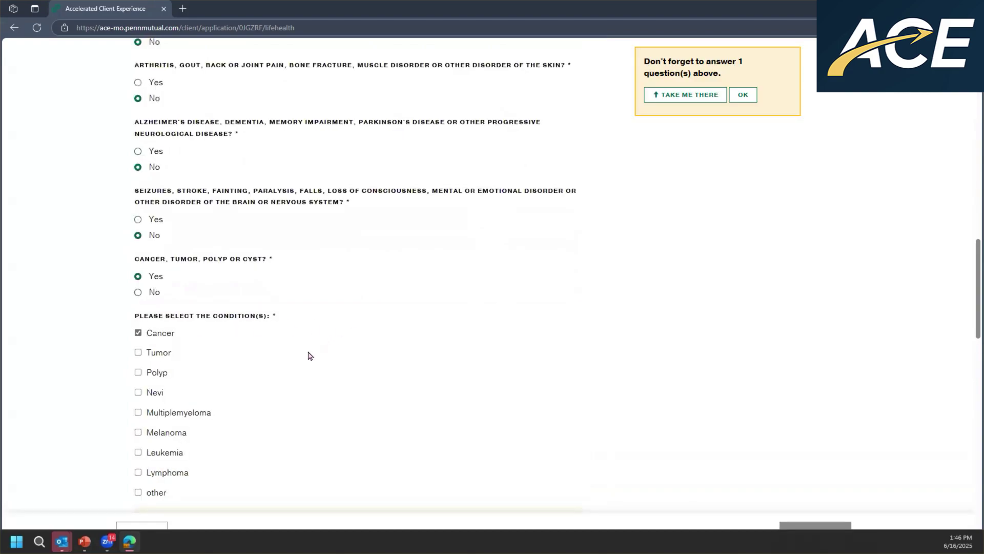
scroll(308, 356, down, 3)
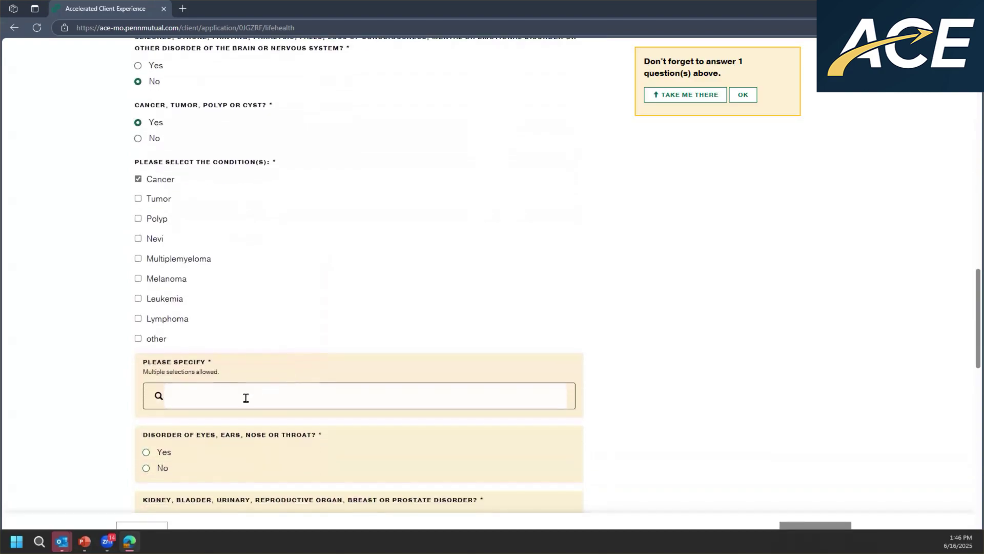
click(245, 398)
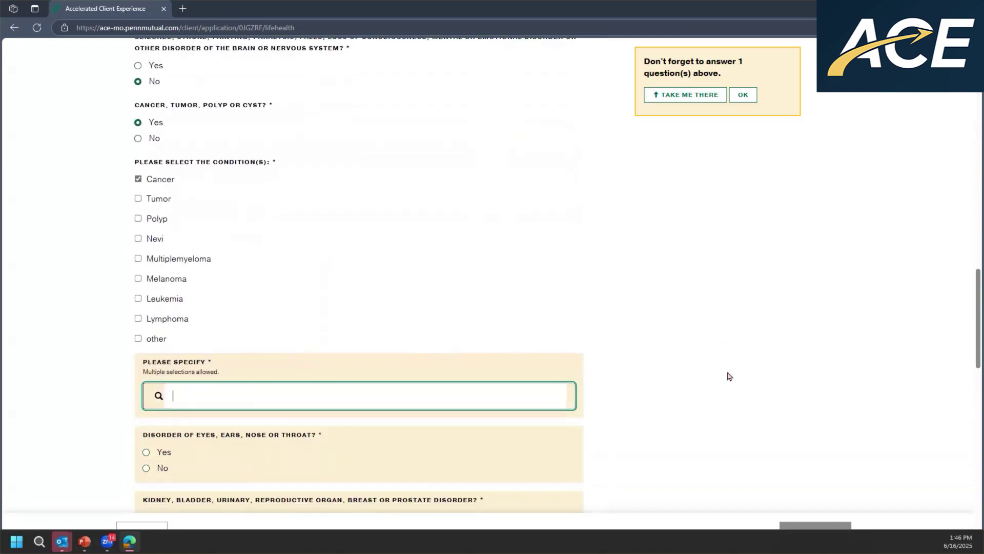
text(skin can)
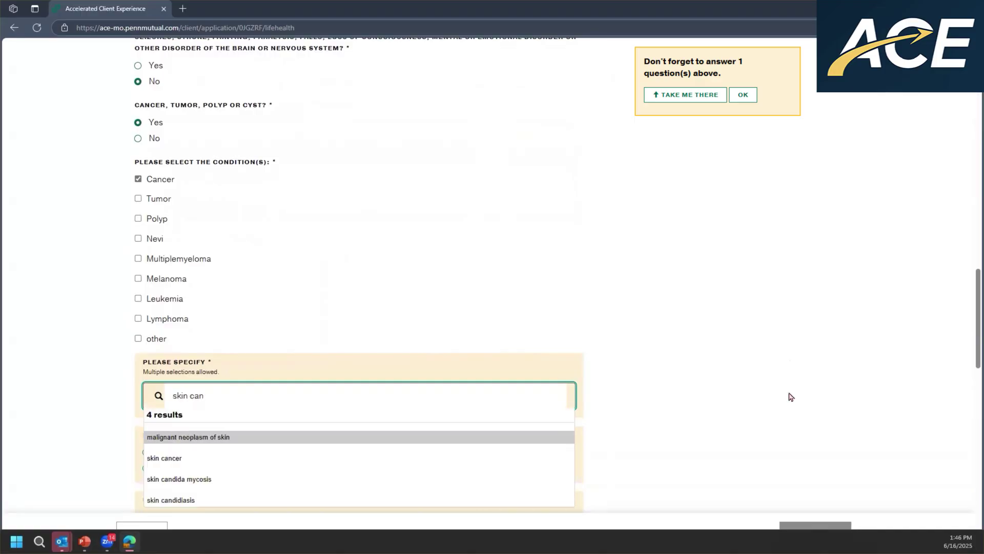
click(549, 458)
- Record the cancer as diagnosed January 2019, a single occurrence, treated by surgery, followed by primary care physician
click(63, 428)
click(64, 428)
click(64, 428)
click(63, 428)
click(177, 460)
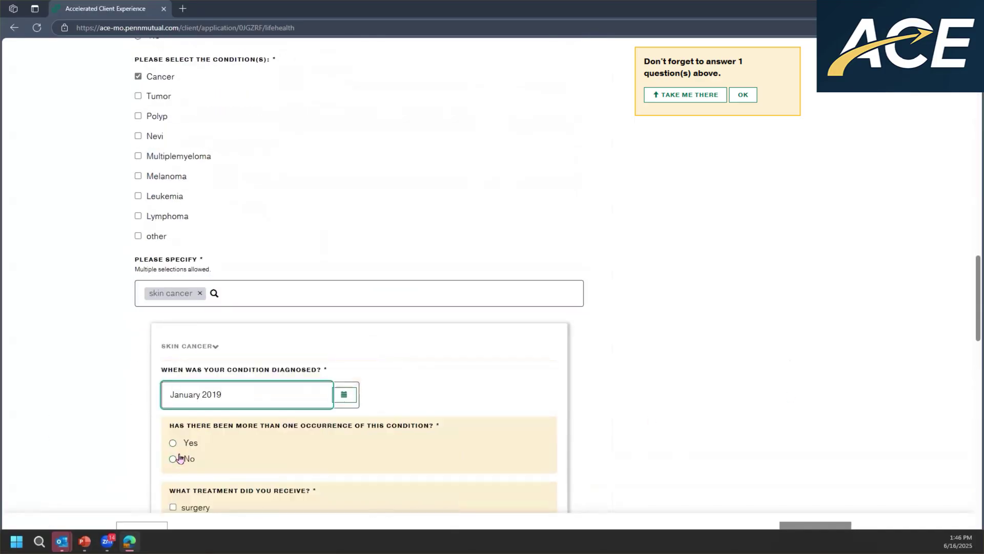
click(178, 458)
scroll(180, 456, down, 3)
click(169, 345)
scroll(174, 376, down, 3)
click(173, 323)
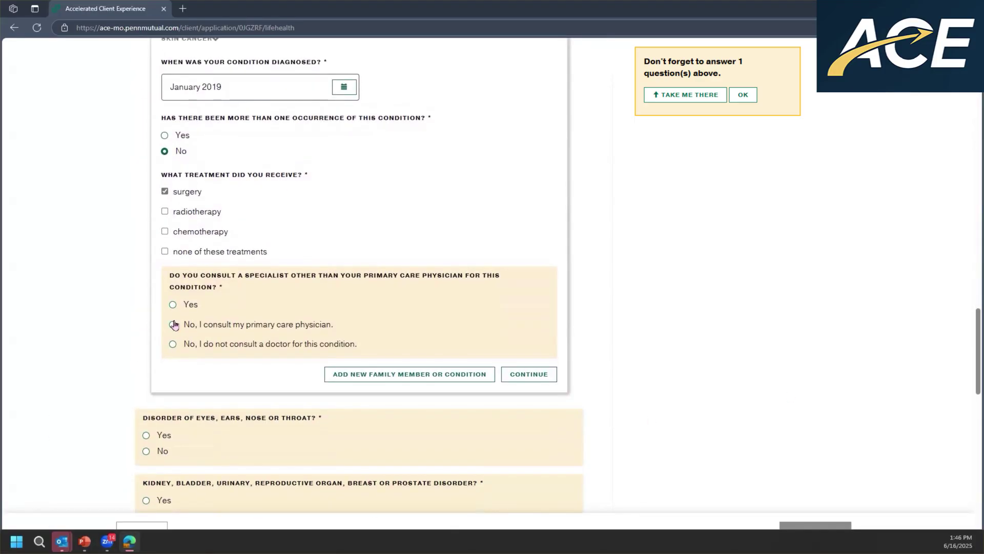
- Set the last consultation to January 2025 and enter the physician's name, city Philadelphia and state Pennsylvania
click(121, 458)
click(262, 434)
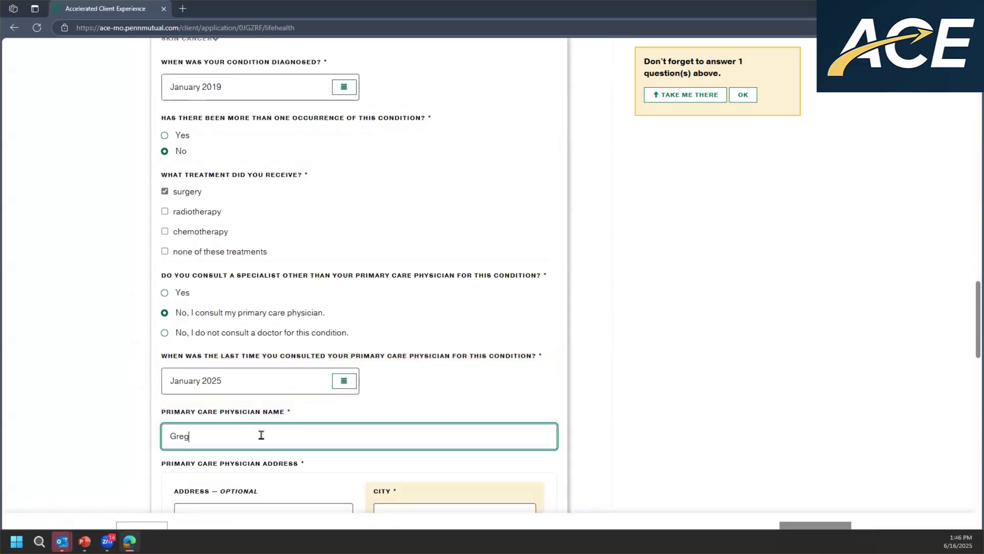
key(Tab)
key(Tab)
text(Philad)
scroll(262, 435, down, 5)
text(elphia)
key(Tab)
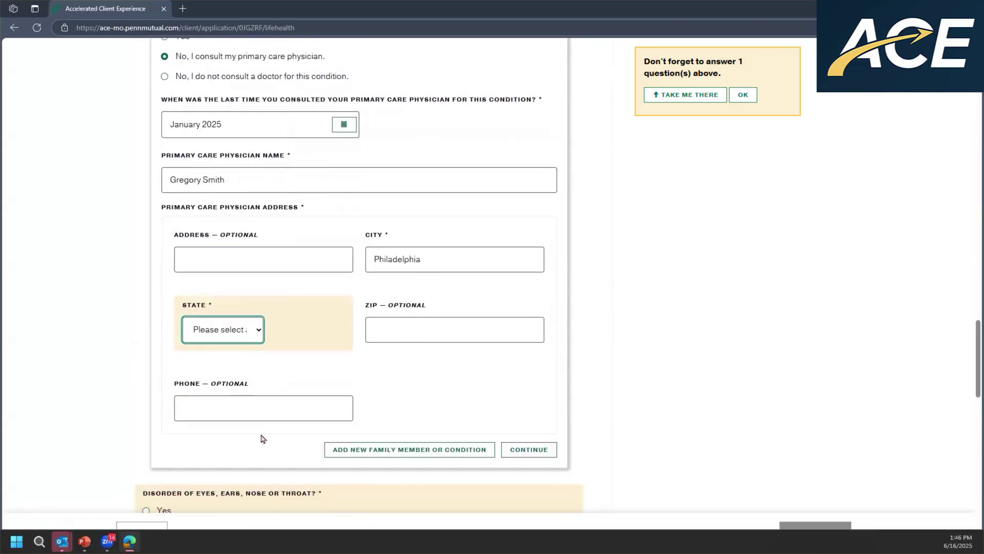
text(penn)
scroll(724, 226, up, 1)
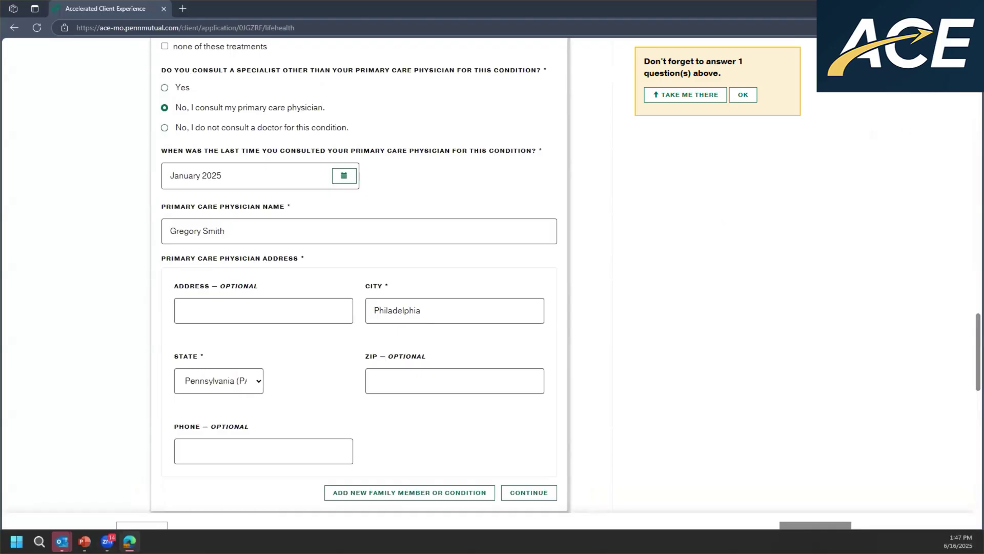
click(701, 98)
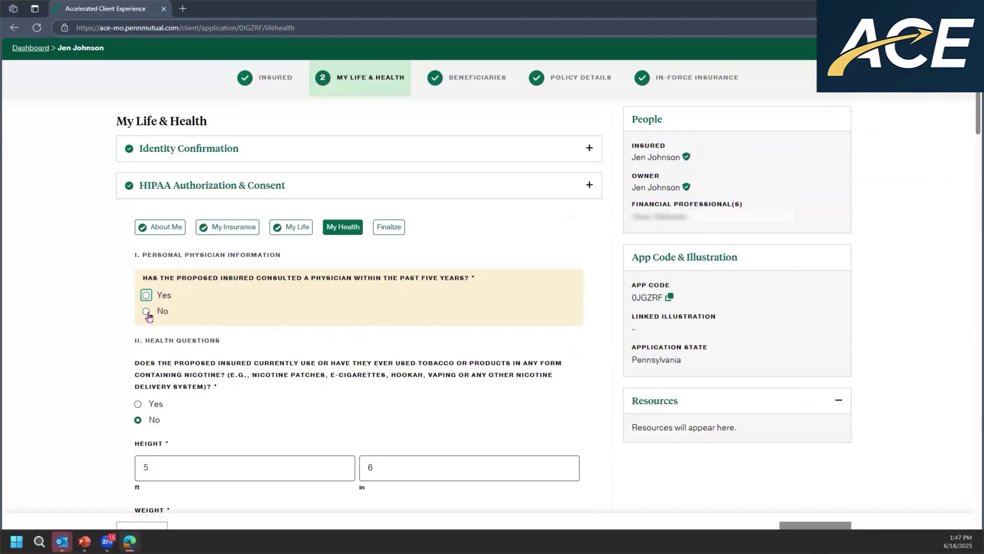
- Answer Yes to a physician visit, last seen 01/06/2025 for a routine annual wellness check, completely normal
click(146, 295)
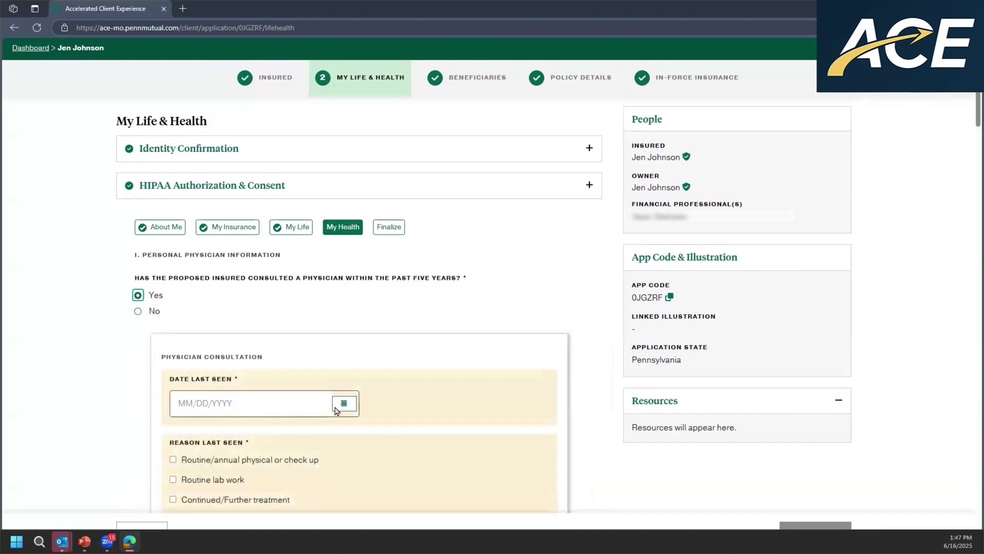
click(336, 410)
click(65, 448)
click(65, 448)
click(129, 505)
scroll(154, 359, down, 5)
click(165, 195)
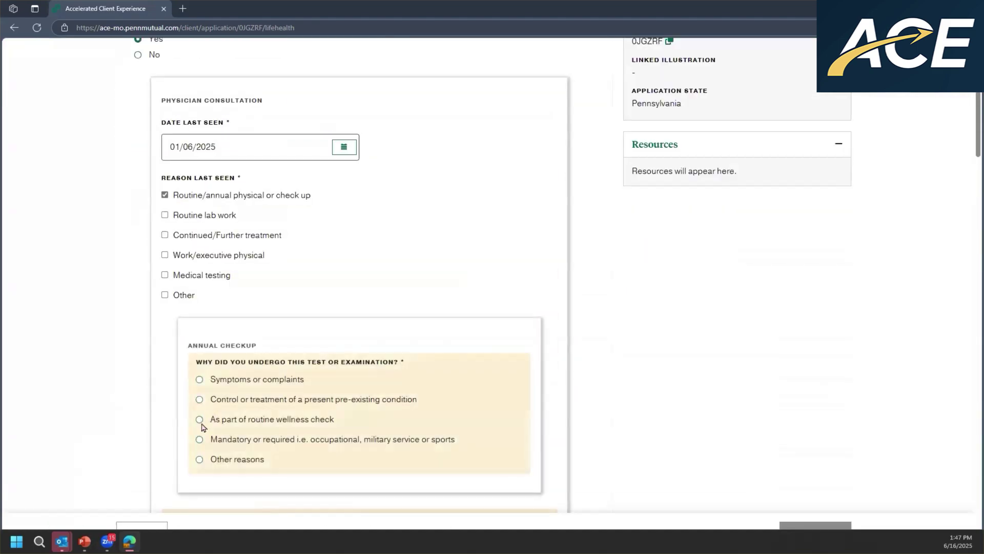
click(199, 418)
scroll(201, 425, down, 4)
click(191, 293)
- Enter the physician's name with city Philadelphia and state Pennsylvania
click(230, 384)
key(Tab)
text(Philadelphia)
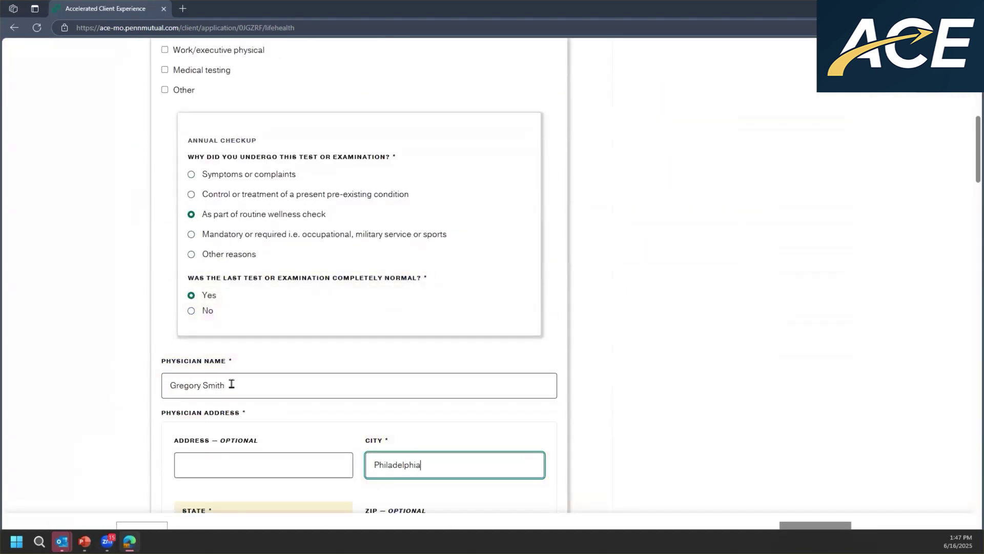
scroll(232, 384, down, 4)
click(230, 329)
key(p)
key(Return)
scroll(98, 304, down, 6)
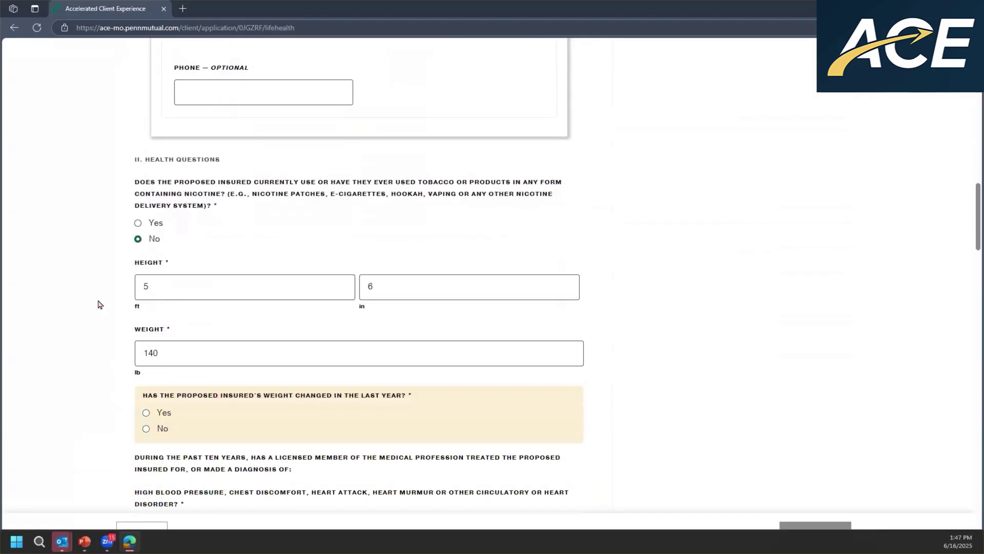
scroll(99, 304, down, 1)
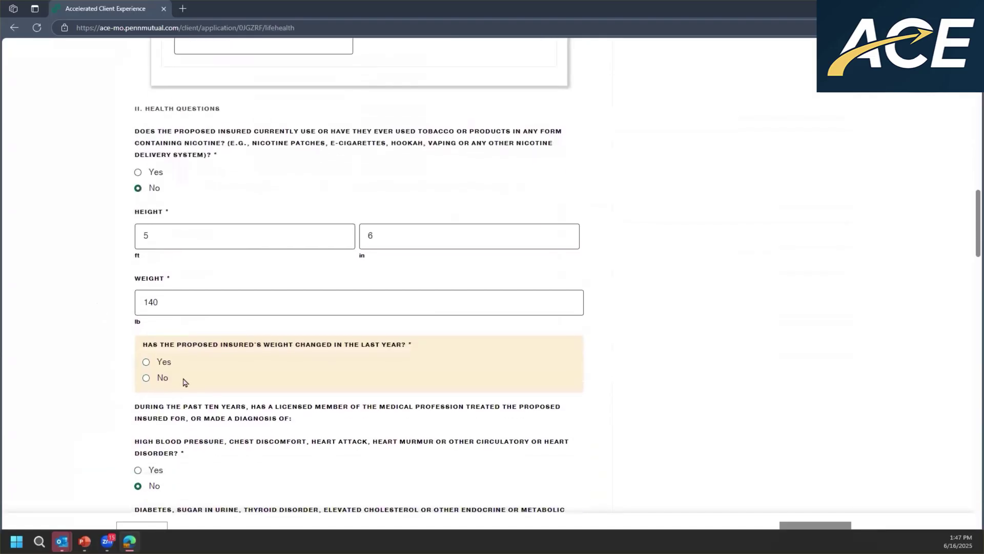
- Answer No to weight change, eye/ear/nose/throat, kidney/reproductive, HIV testing, marijuana and cocaine questions
click(146, 379)
scroll(109, 373, down, 10)
scroll(110, 374, down, 10)
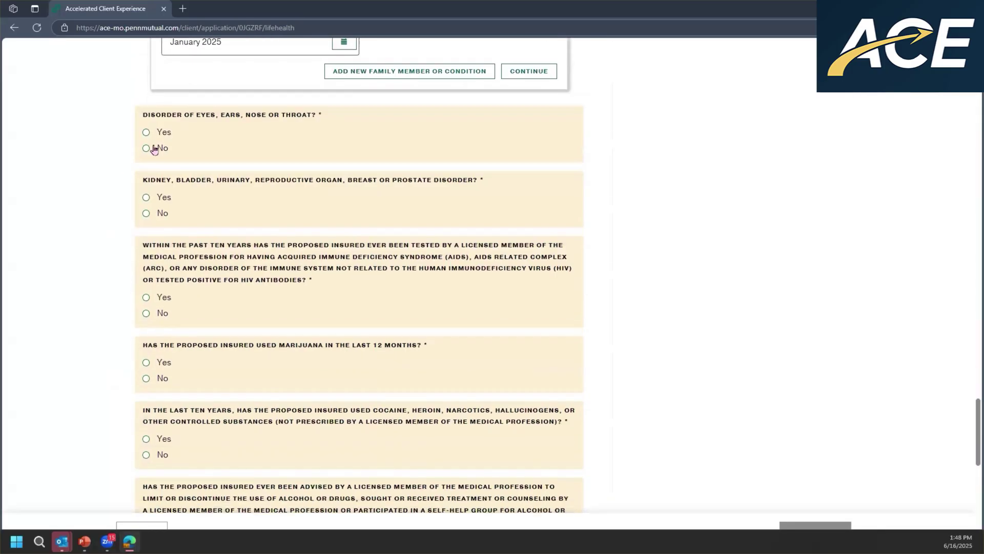
click(138, 148)
click(139, 204)
click(139, 296)
click(146, 353)
click(146, 430)
- Answer No to alcohol/drug treatment, check-ups, diagnostic tests, pending tests, medications and parent disease before 60
scroll(149, 446, down, 4)
click(145, 468)
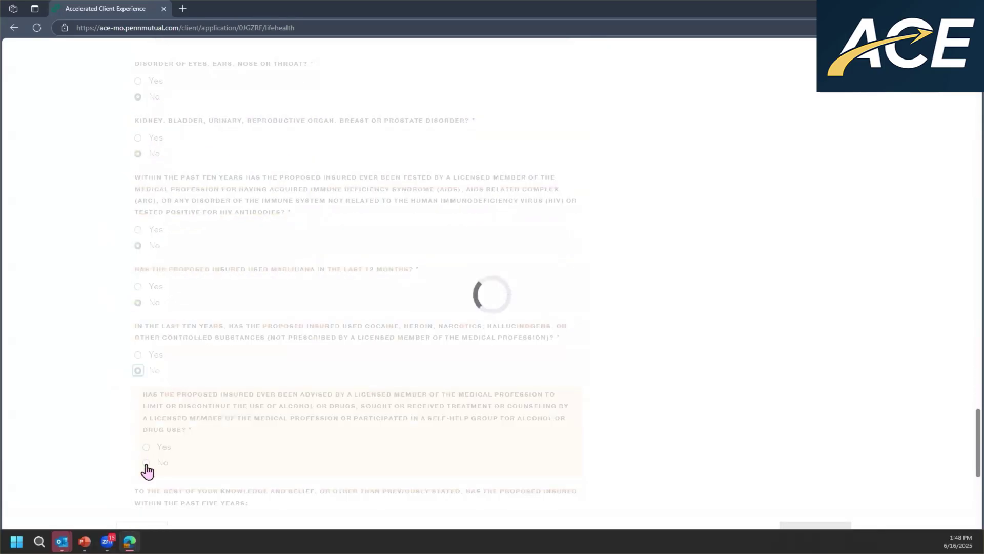
click(146, 397)
click(147, 414)
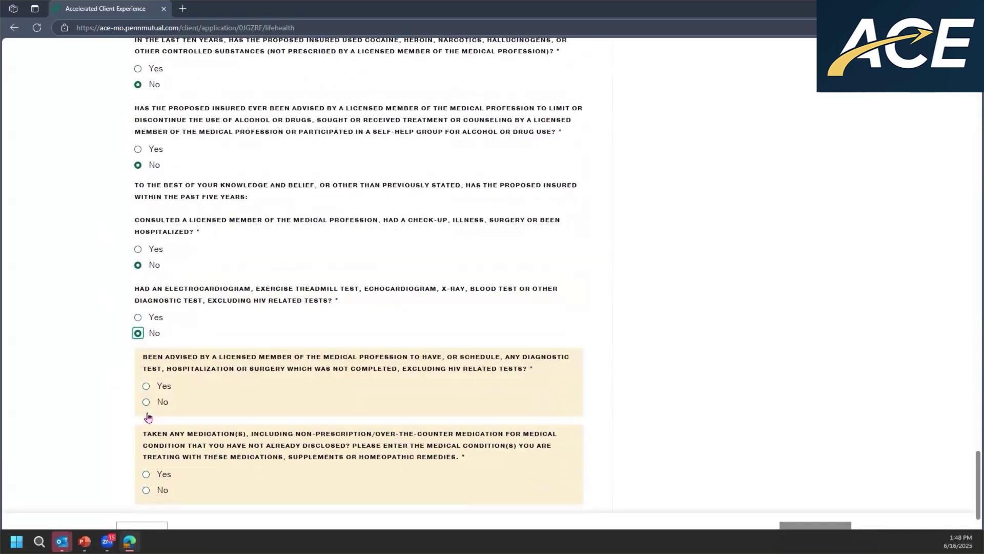
click(147, 402)
click(147, 355)
click(147, 438)
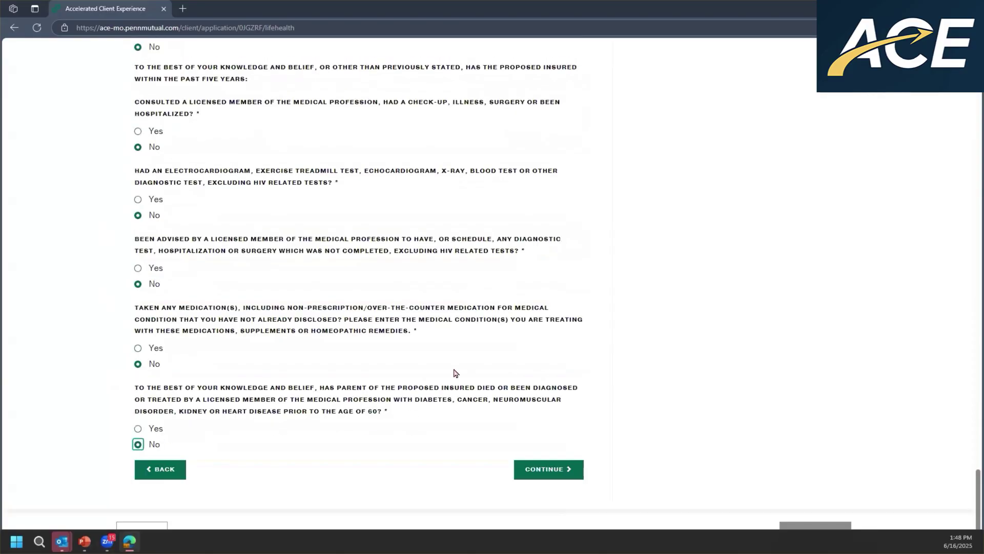
- Submit the health answers, tick the Proposed Insured Attestation and lock the answers
click(550, 471)
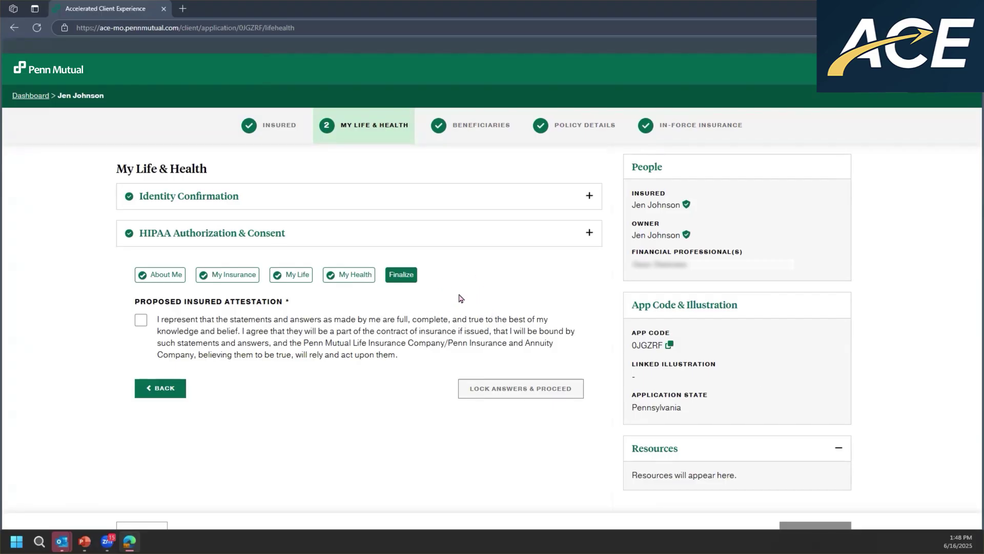
click(140, 320)
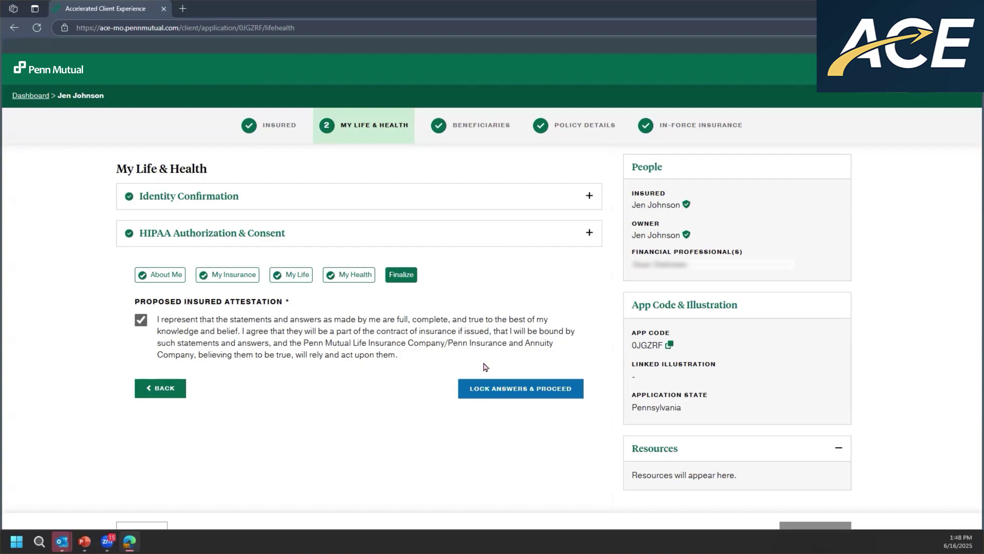
click(523, 389)
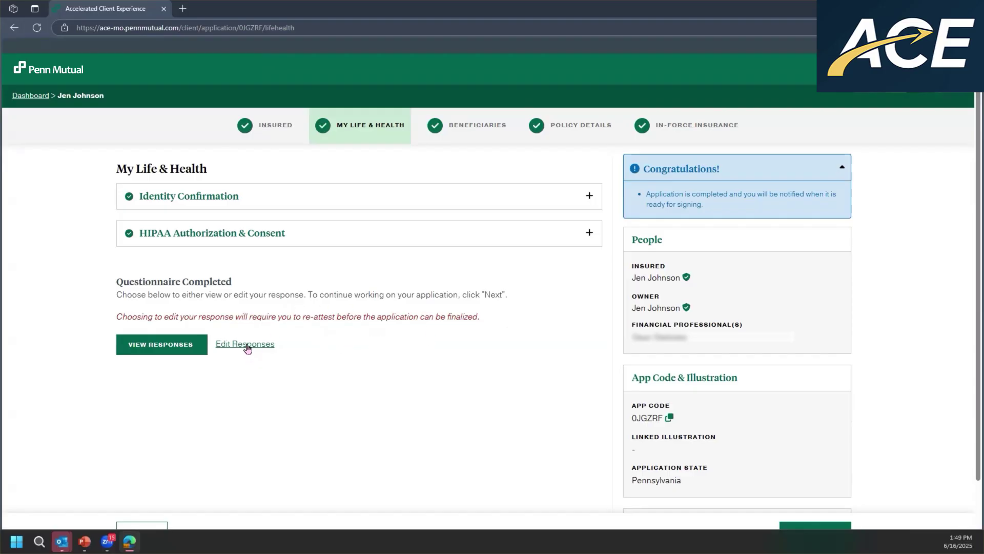
click(247, 348)
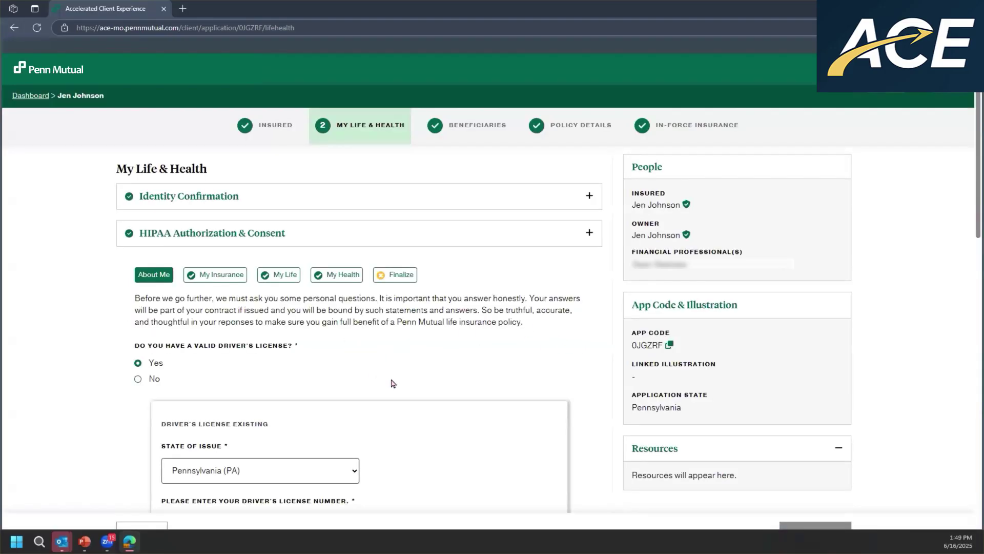
- Scroll through the reopened About Me answers to review them
scroll(393, 383, down, 2)
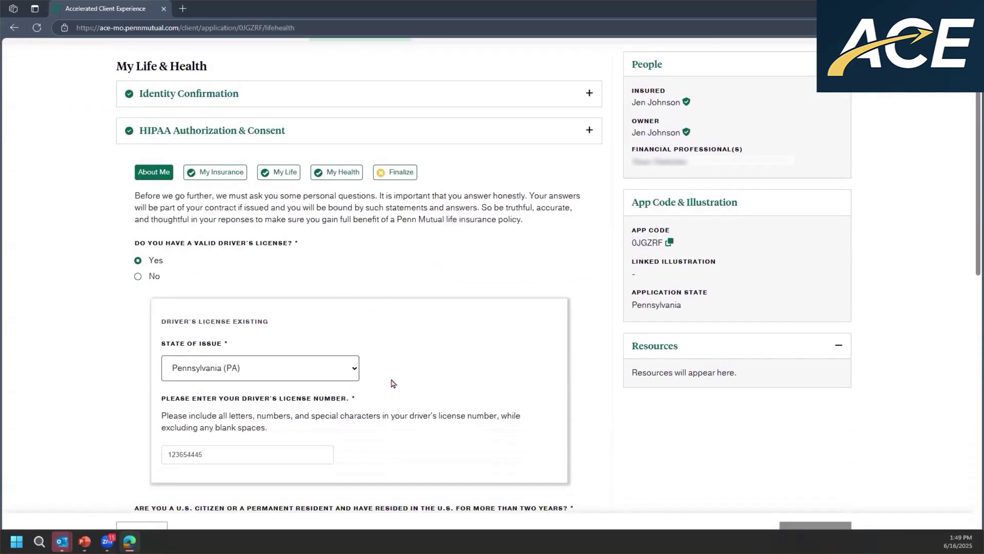
scroll(393, 383, down, 3)
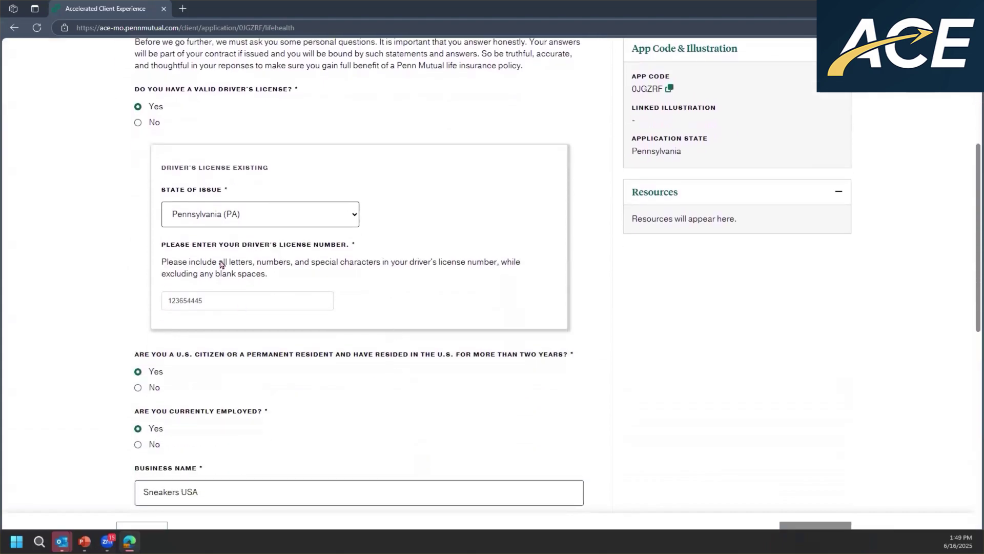
scroll(239, 230, up, 3)
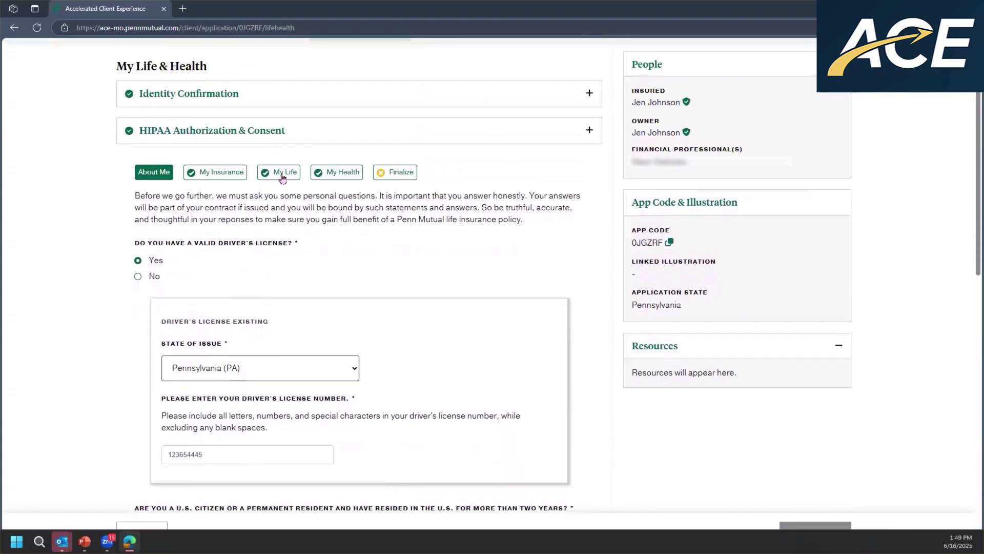
- In My Life, answer Yes to travelling outside the US and add Spain as the destination
click(281, 173)
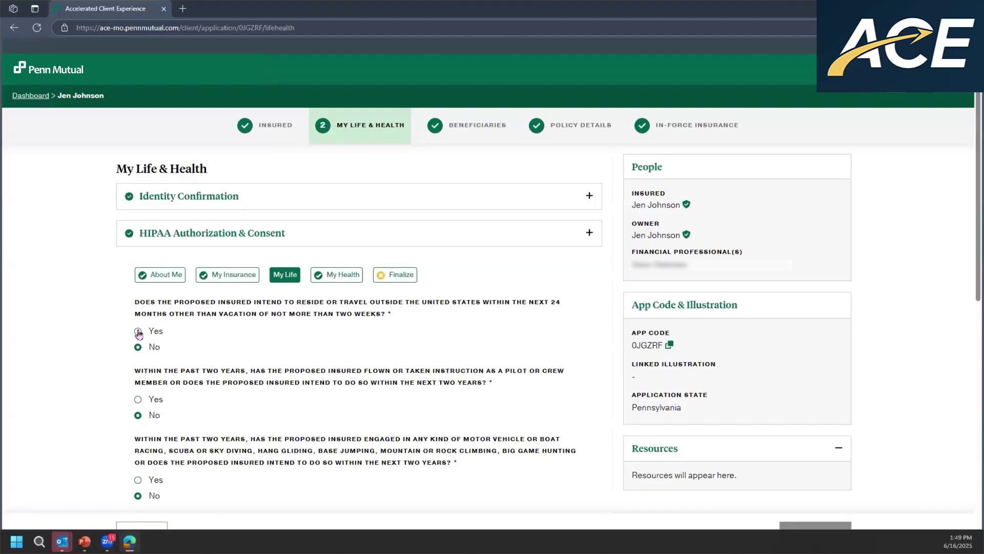
click(138, 333)
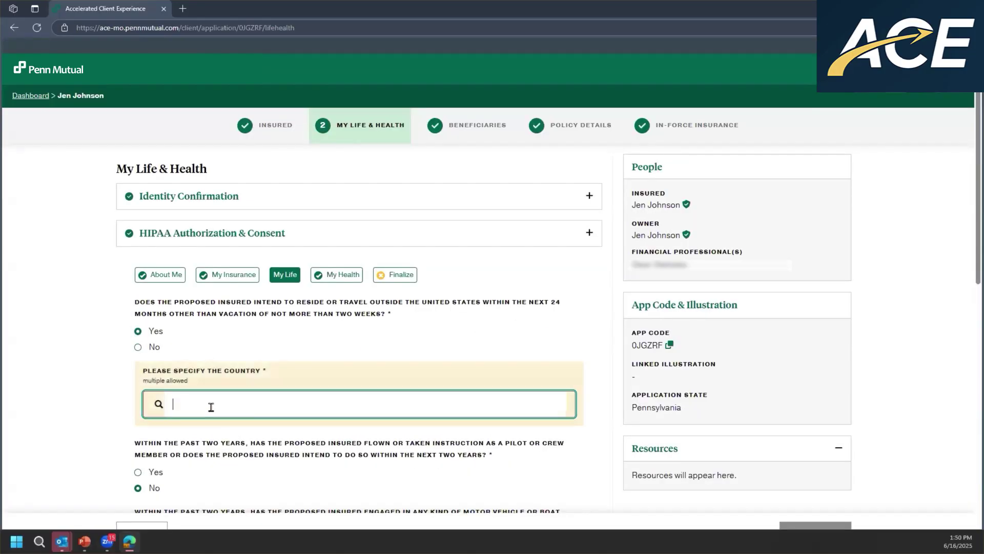
text(spai)
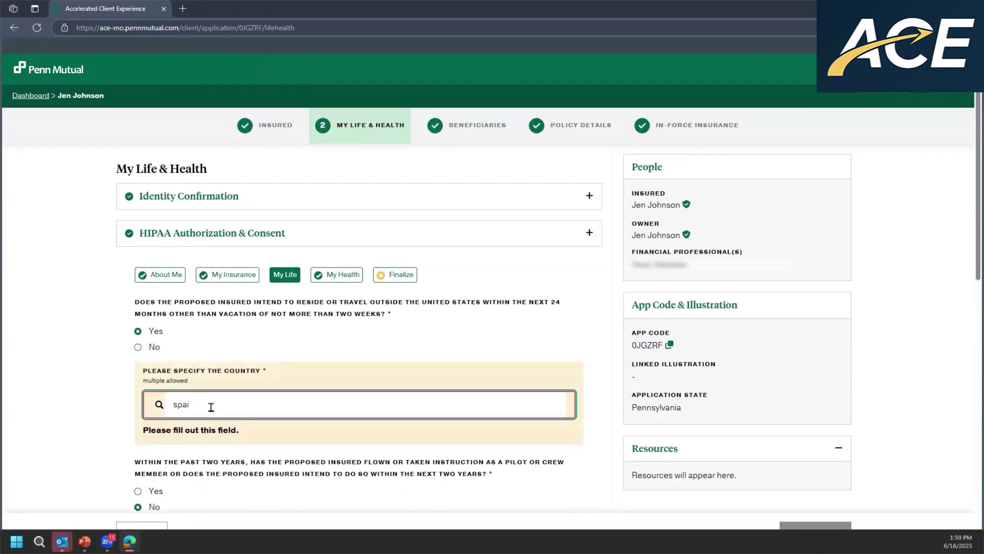
click(210, 445)
- Enter 16 days planned in Spain and save the travel details
scroll(512, 334, down, 3)
click(440, 353)
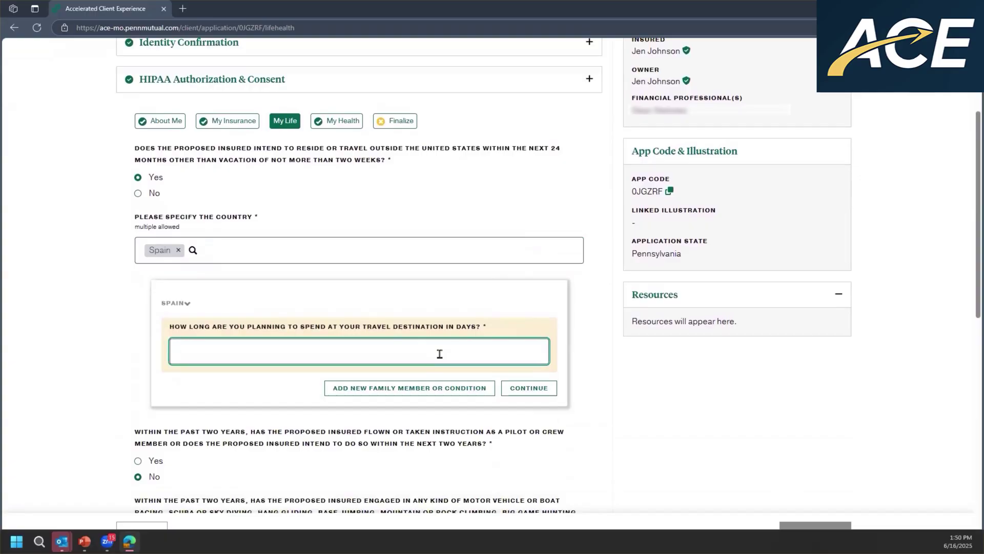
text(16)
click(528, 379)
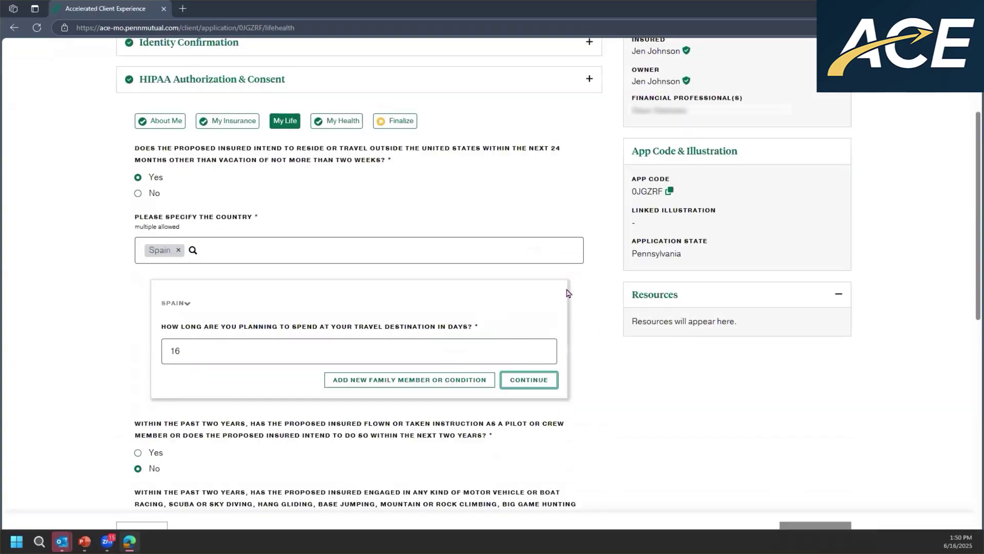
scroll(538, 312, down, 6)
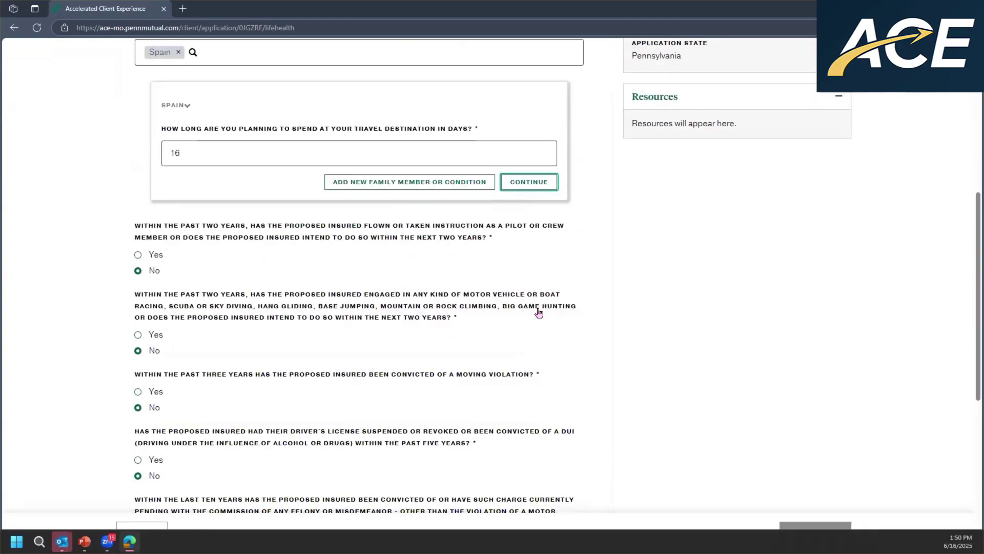
scroll(538, 312, down, 4)
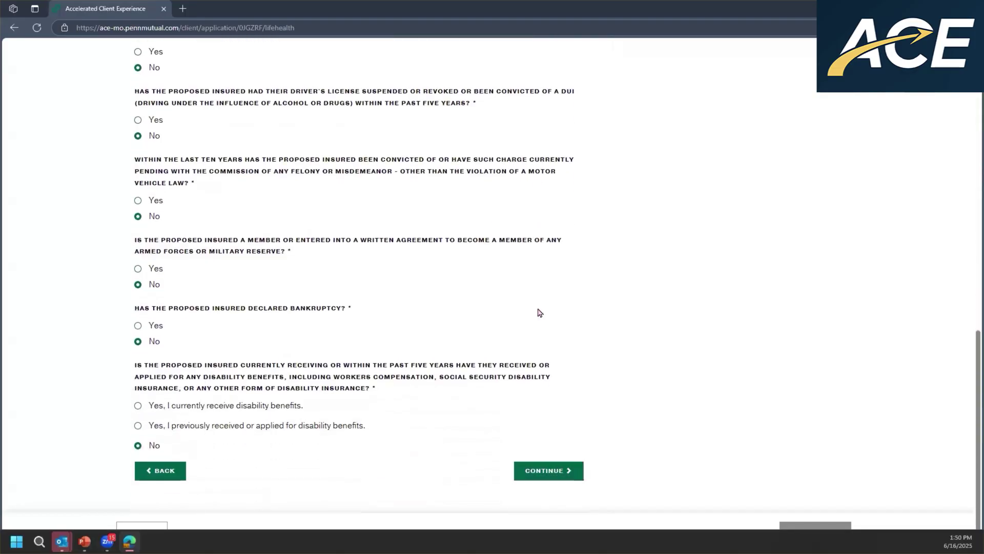
scroll(561, 331, up, 10)
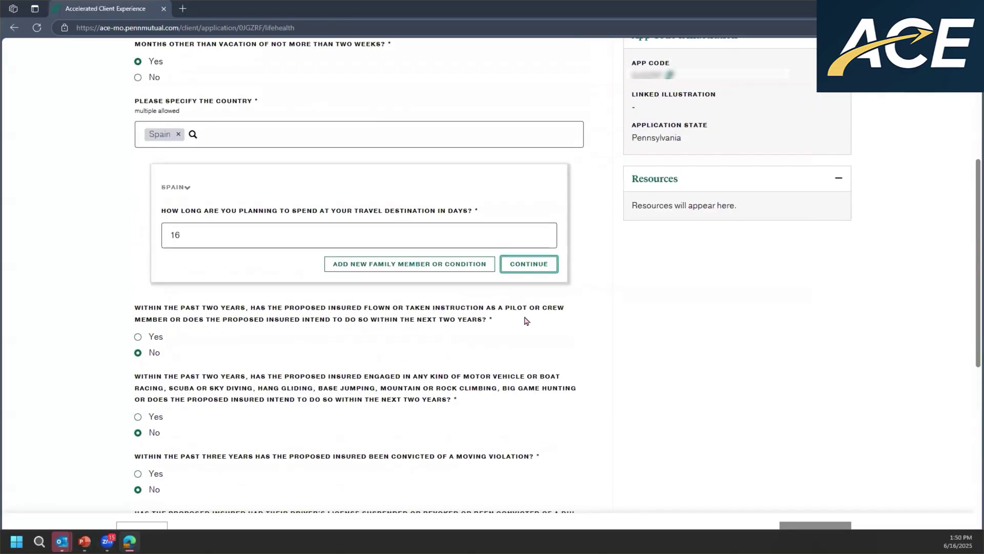
click(394, 148)
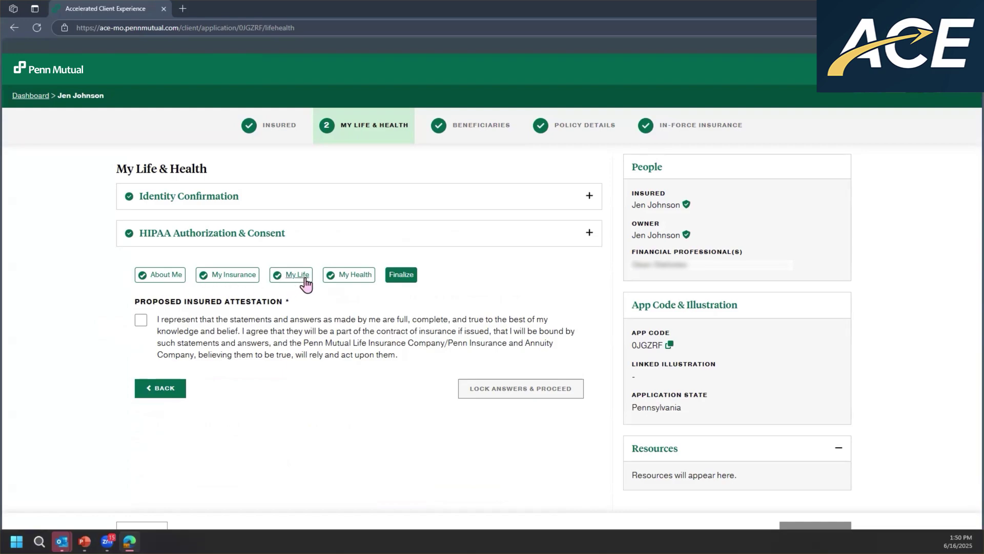
- Tick the Proposed Insured Attestation again for the edited answers
click(141, 320)
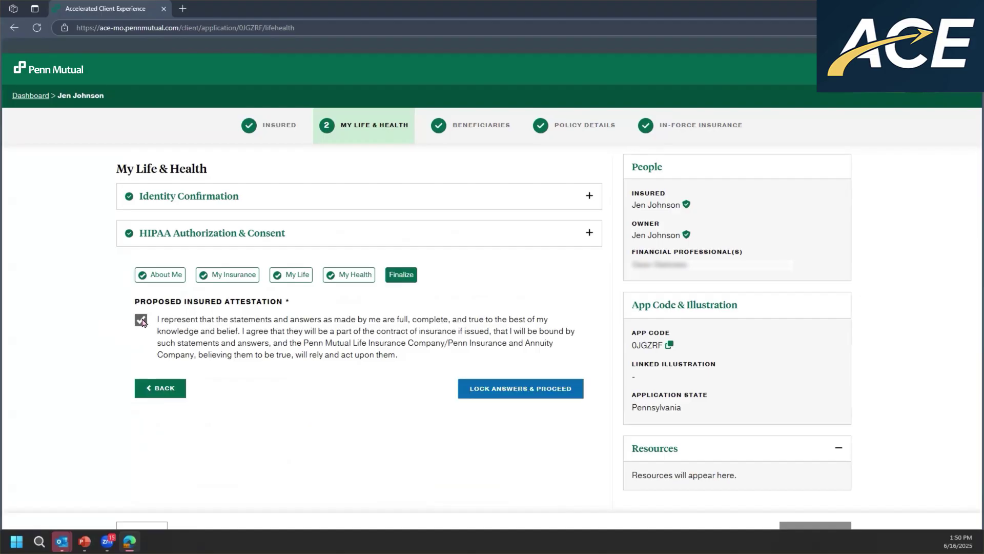